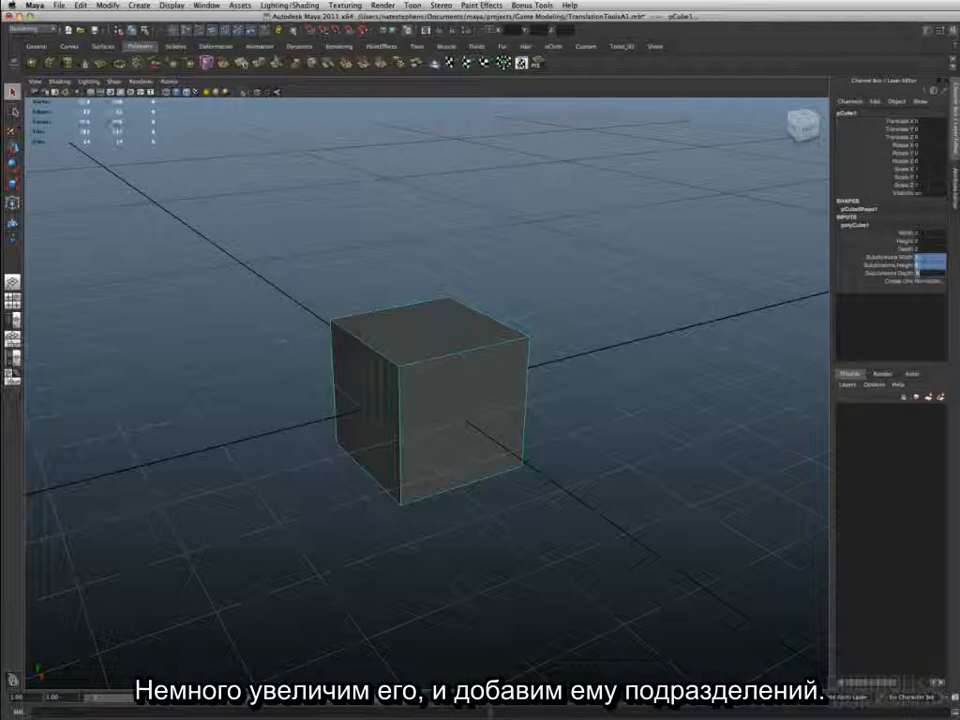
- Set the cube's width, height and depth subdivisions to 8, and reselect the cube
{"action": "type", "text": "8"}
{"action": "key", "text": "Return"}
{"action": "left_click", "coordinate": [604, 276]}
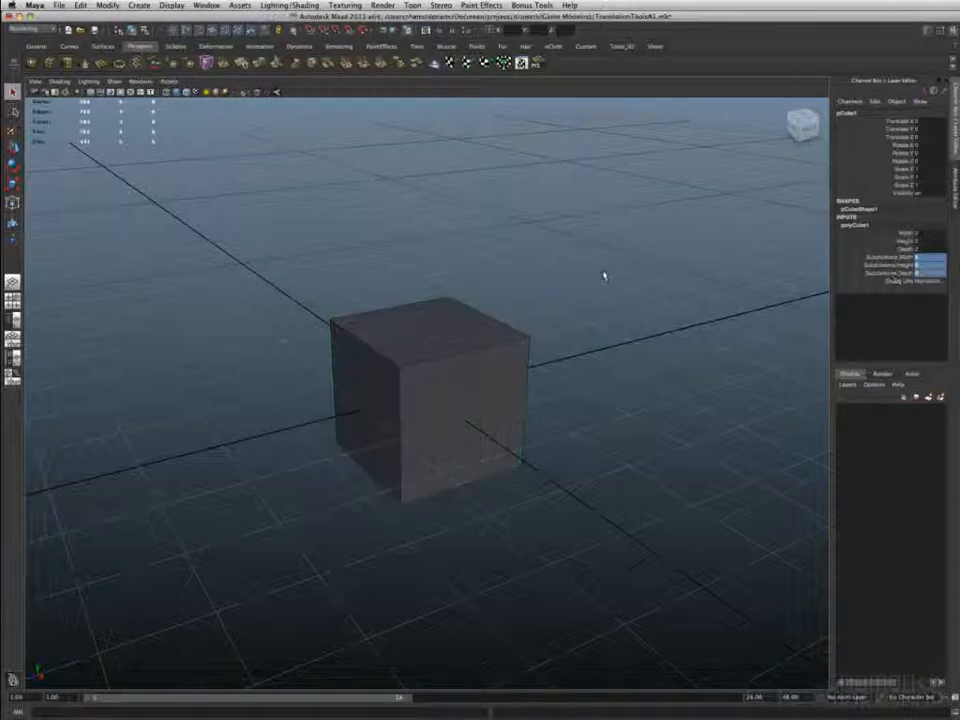
{"action": "left_click", "coordinate": [366, 323]}
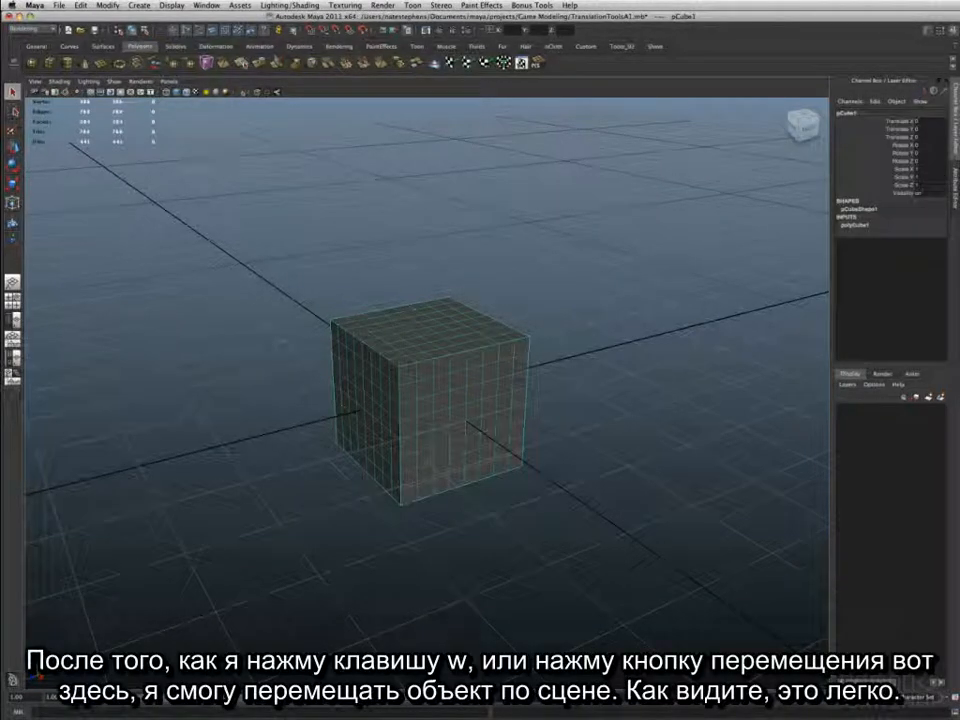
- Try moving the cube with the Move tool, along its single axes and within planes that exclude one axis
{"action": "left_click", "coordinate": [13, 147]}
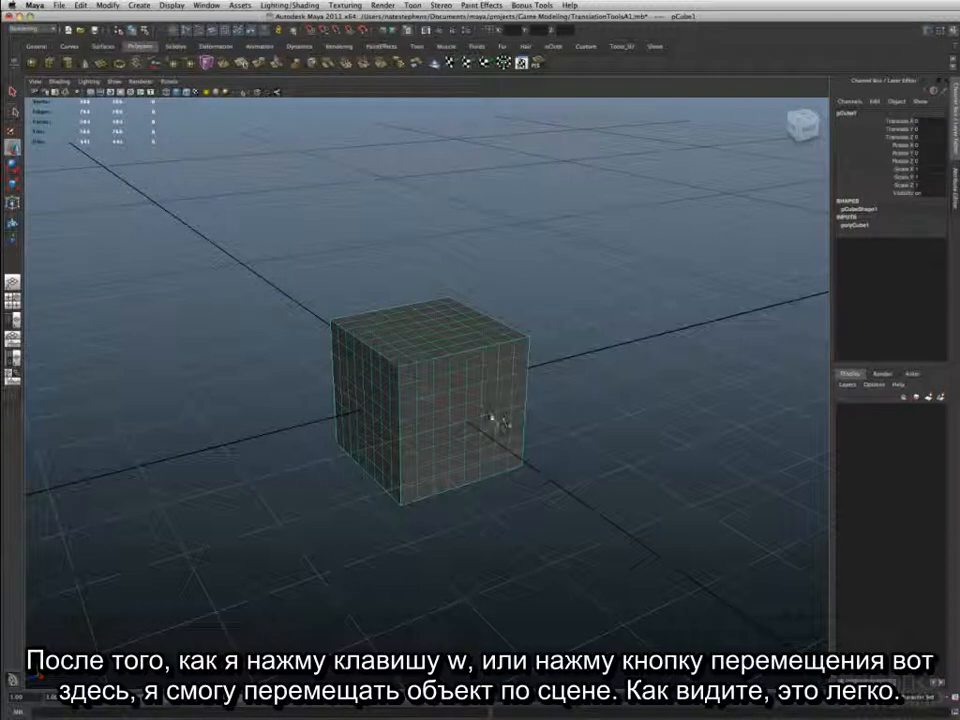
{"action": "mouse_move", "coordinate": [428, 396]}
{"action": "left_mouse_down"}
{"action": "mouse_move", "coordinate": [531, 279]}
{"action": "mouse_move", "coordinate": [411, 514]}
{"action": "mouse_move", "coordinate": [381, 352]}
{"action": "mouse_move", "coordinate": [437, 390]}
{"action": "left_mouse_up"}
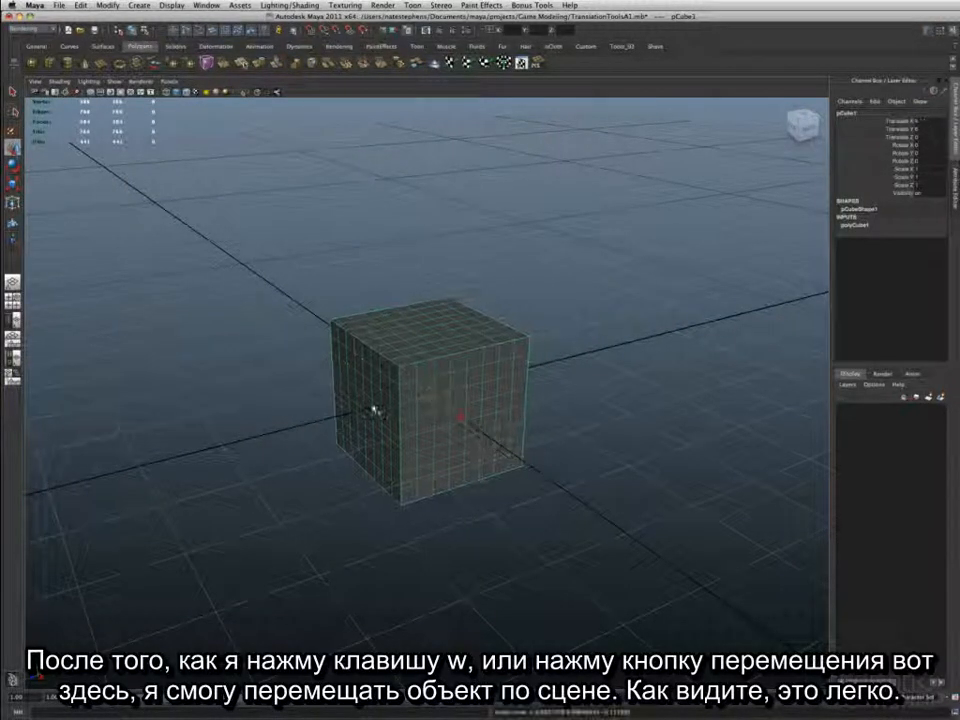
{"action": "left_click_drag", "start_coordinate": [375, 411], "coordinate": [432, 340]}
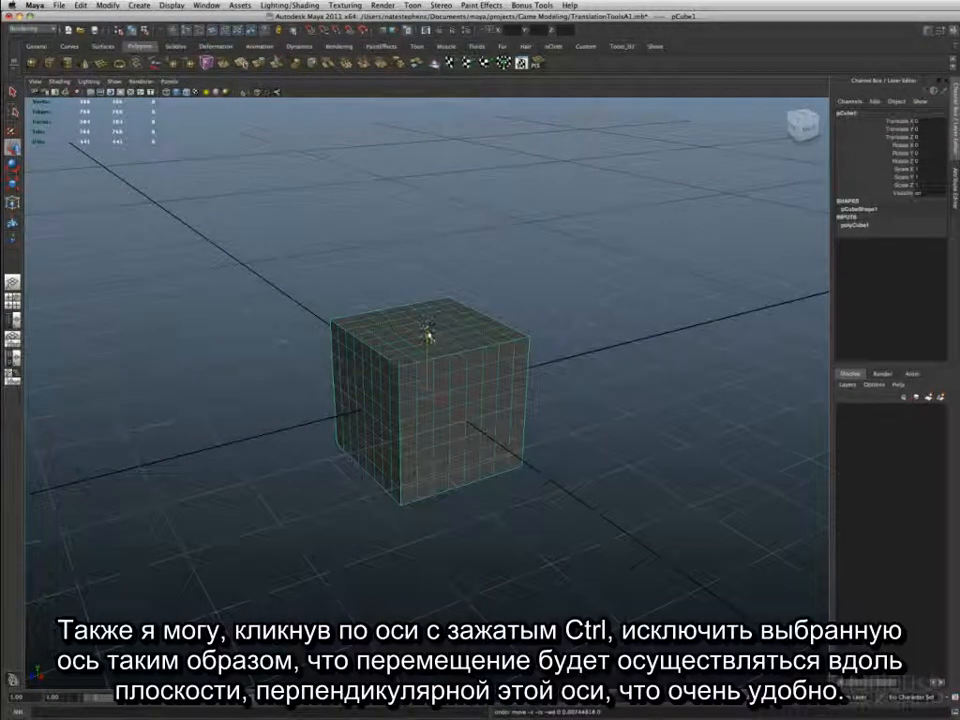
{"action": "left_click_drag", "start_coordinate": [427, 398], "coordinate": [470, 421]}
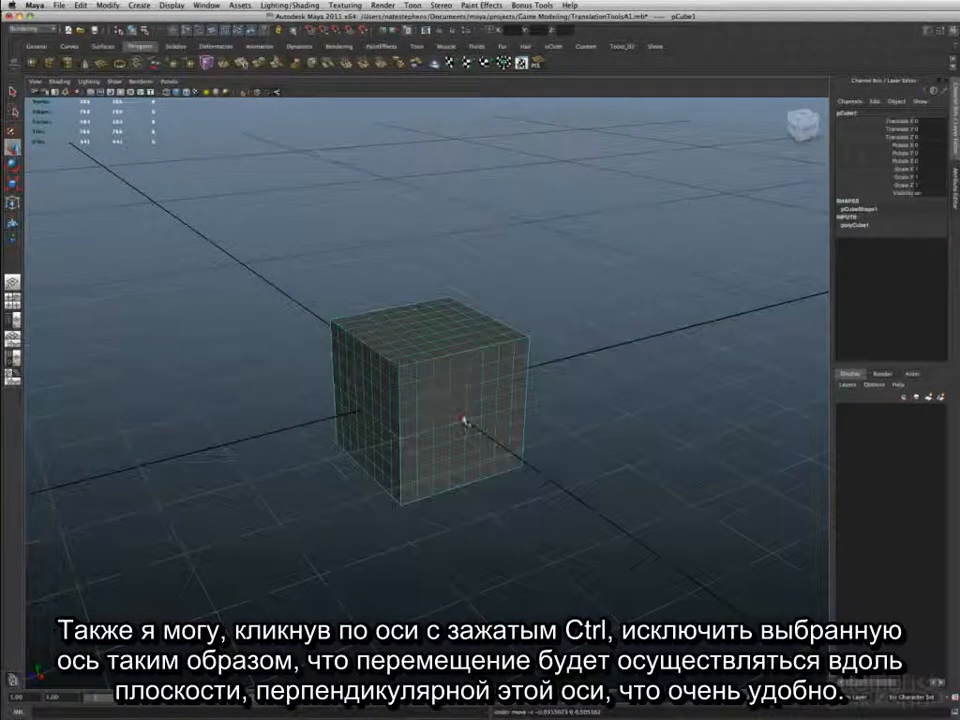
{"action": "left_click_drag", "start_coordinate": [426, 392], "coordinate": [371, 407]}
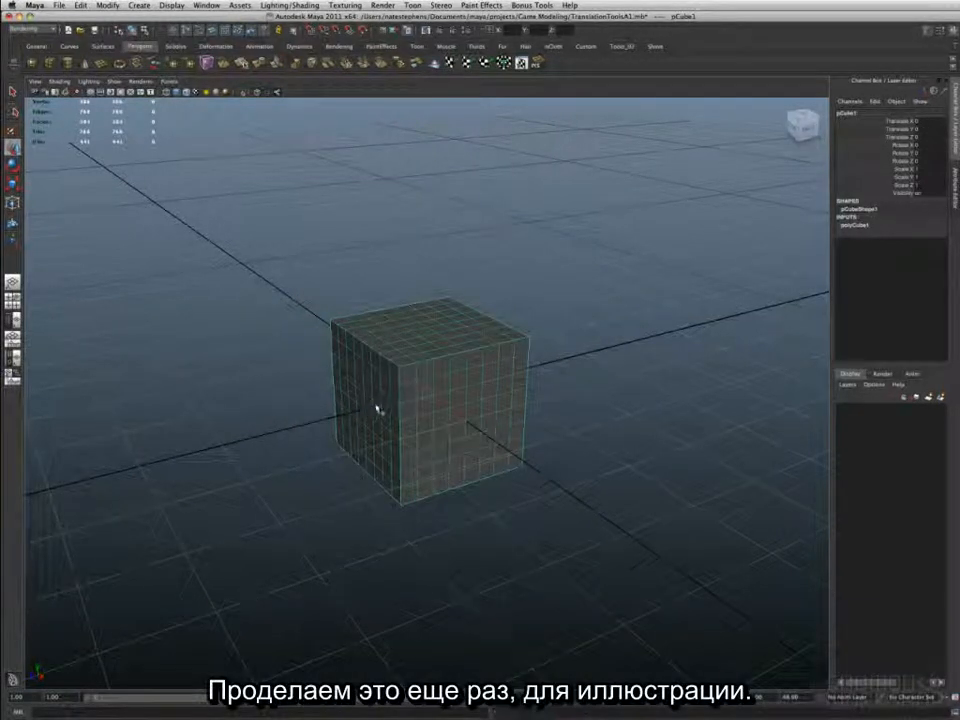
{"action": "mouse_move", "coordinate": [432, 400]}
{"action": "left_mouse_down"}
{"action": "mouse_move", "coordinate": [315, 311]}
{"action": "mouse_move", "coordinate": [471, 501]}
{"action": "mouse_move", "coordinate": [417, 354]}
{"action": "mouse_move", "coordinate": [437, 379]}
{"action": "left_mouse_up"}
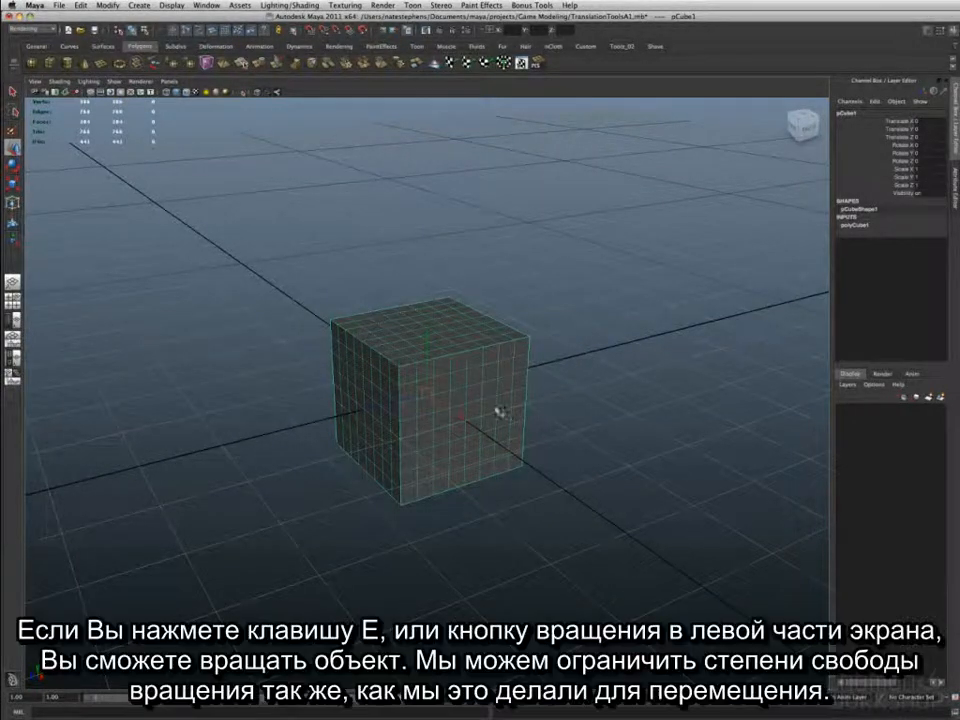
- Rotate the cube with the Rotate tool, and undo the rotations
{"action": "left_click", "coordinate": [12, 165]}
{"action": "left_click_drag", "start_coordinate": [401, 317], "coordinate": [402, 362]}
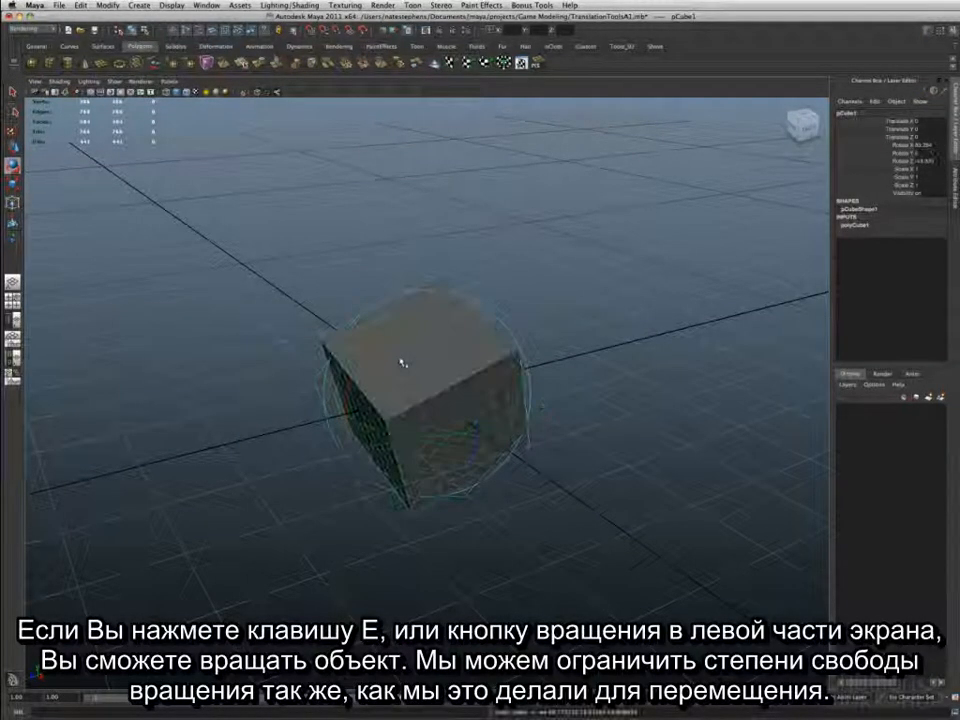
{"action": "key", "text": "ctrl+z"}
{"action": "key", "text": "ctrl+z"}
{"action": "key", "text": "ctrl+z"}
{"action": "key", "text": "ctrl+z"}
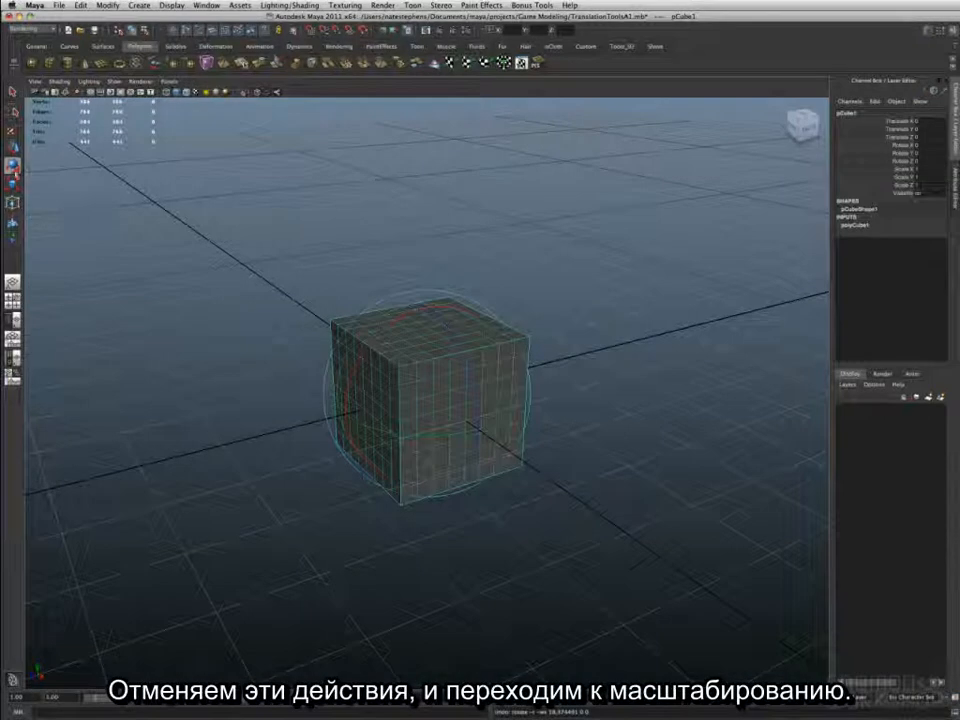
- Enlarge the cube uniformly on all axes with the Scale tool
{"action": "key", "text": "r"}
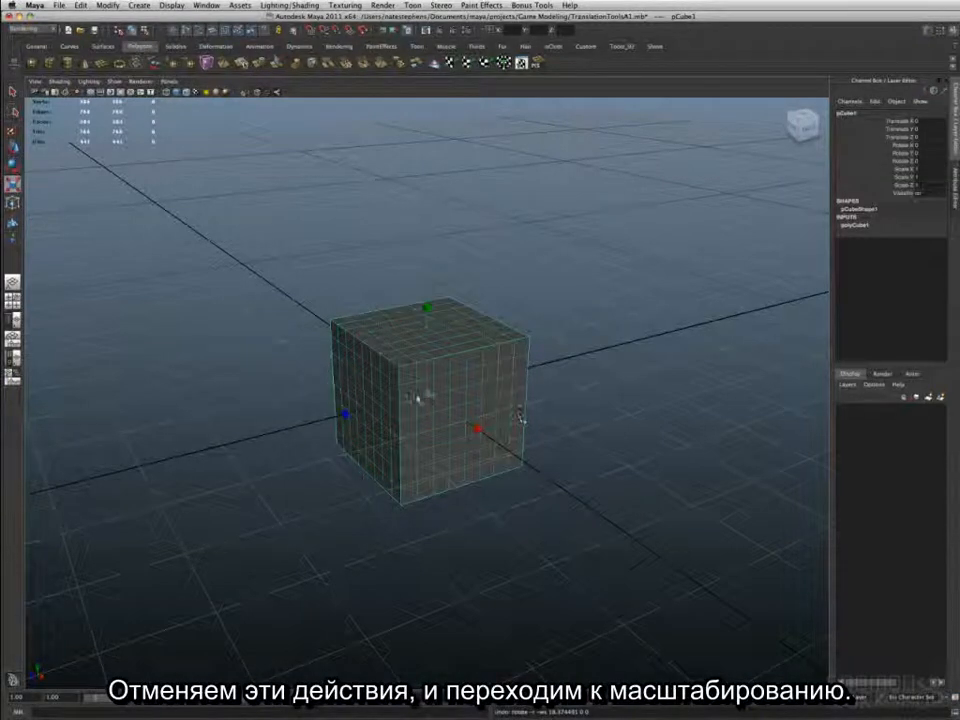
{"action": "left_click_drag", "start_coordinate": [425, 397], "coordinate": [491, 355]}
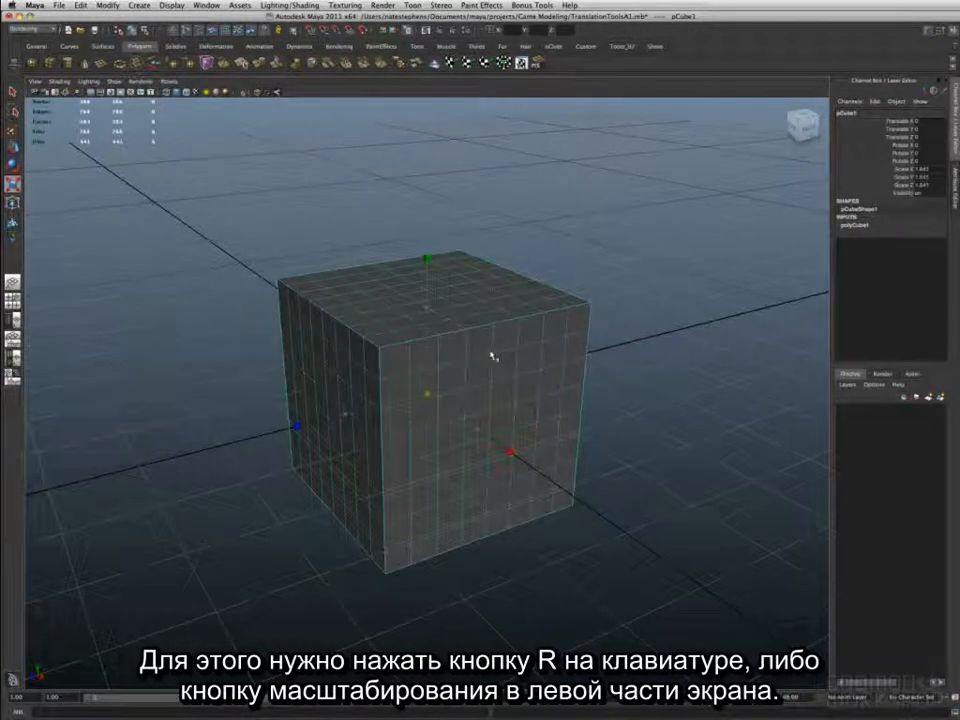
- Set the cube's Scale X, Y and Z to 2, and reset all three to 1
{"action": "left_click_drag", "start_coordinate": [928, 170], "coordinate": [928, 186]}
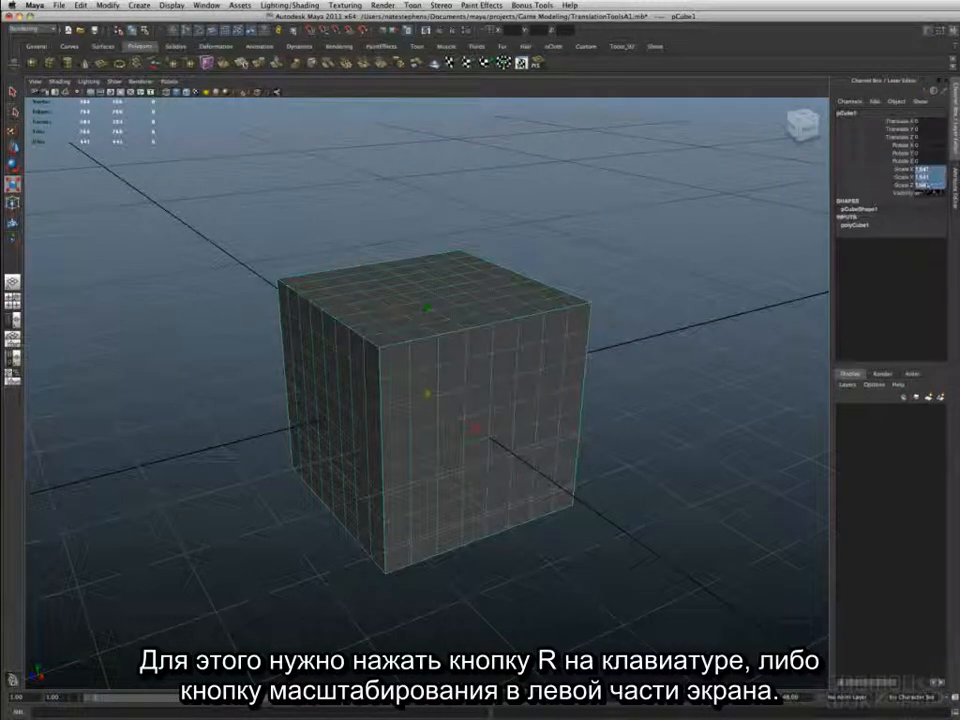
{"action": "type", "text": "2"}
{"action": "key", "text": "Return"}
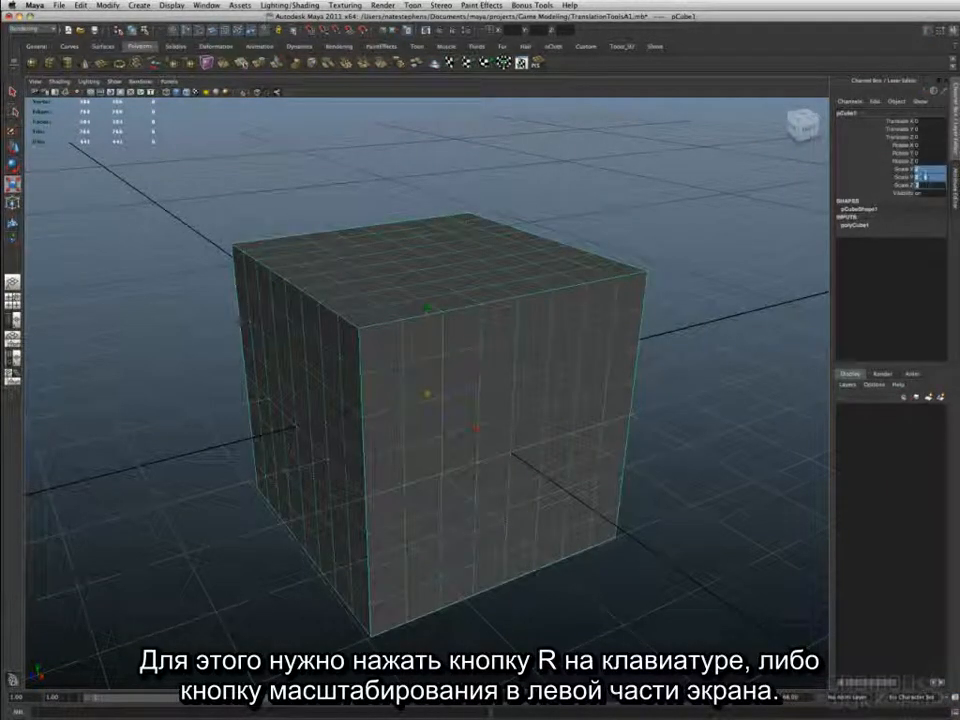
{"action": "type", "text": "1"}
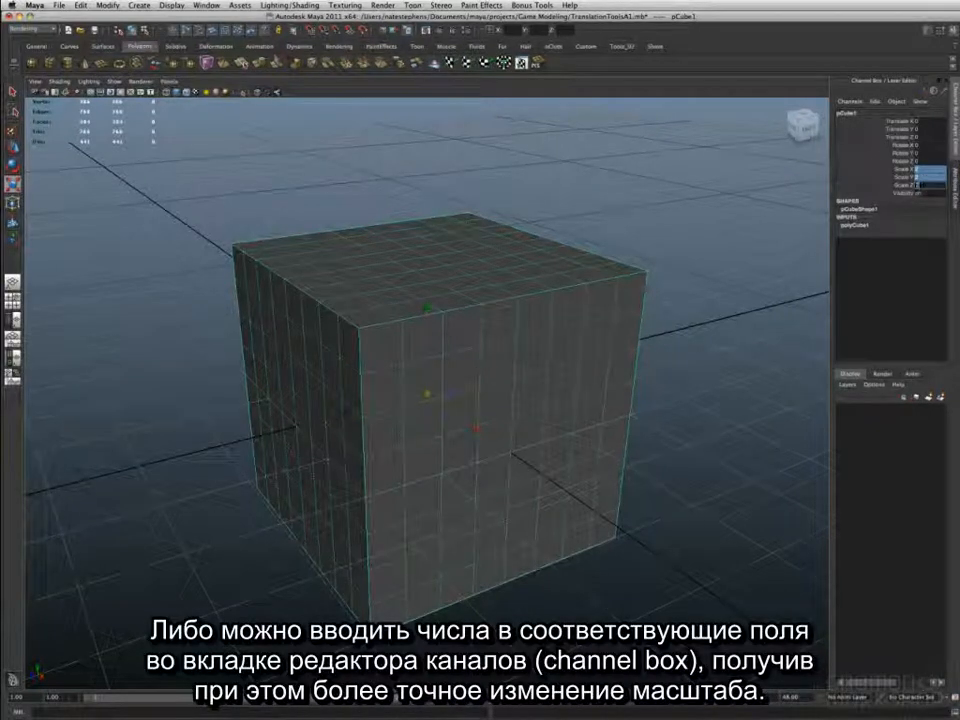
{"action": "key", "text": "Return"}
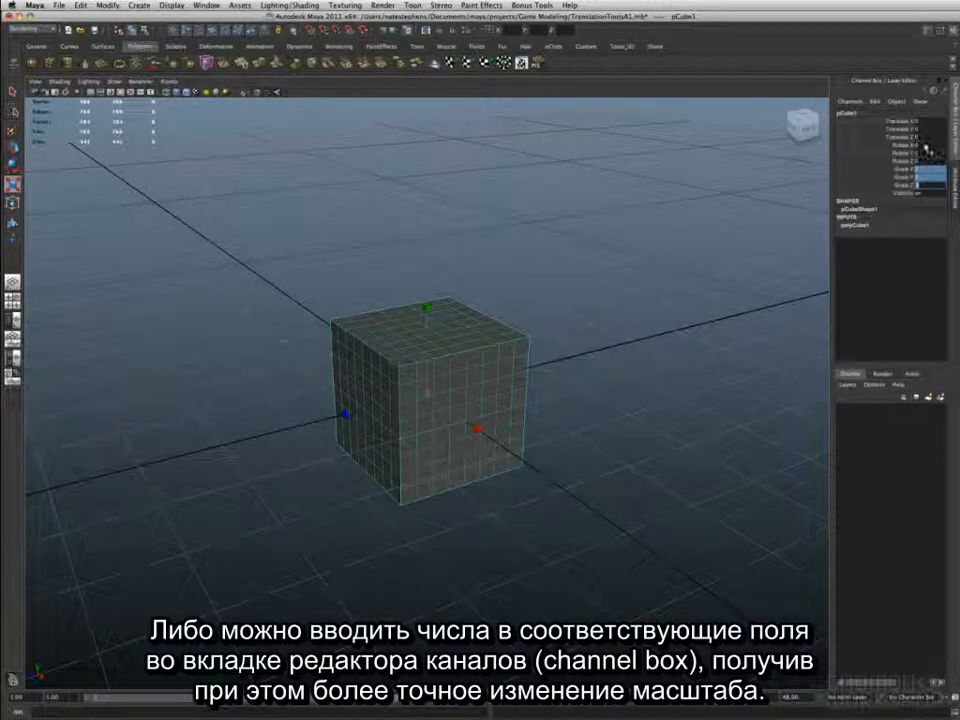
- Rotate the cube 45 degrees on the X, Y and Z axes, and reset all three rotations to 0
{"action": "left_click_drag", "start_coordinate": [926, 147], "coordinate": [926, 160]}
{"action": "type", "text": "45"}
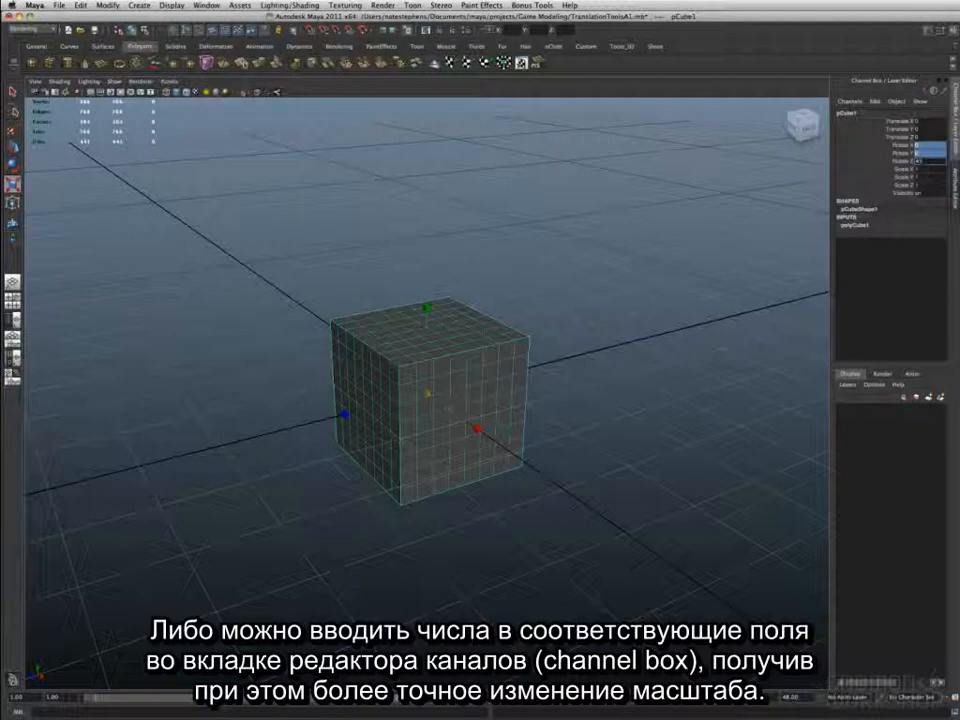
{"action": "key", "text": "Return"}
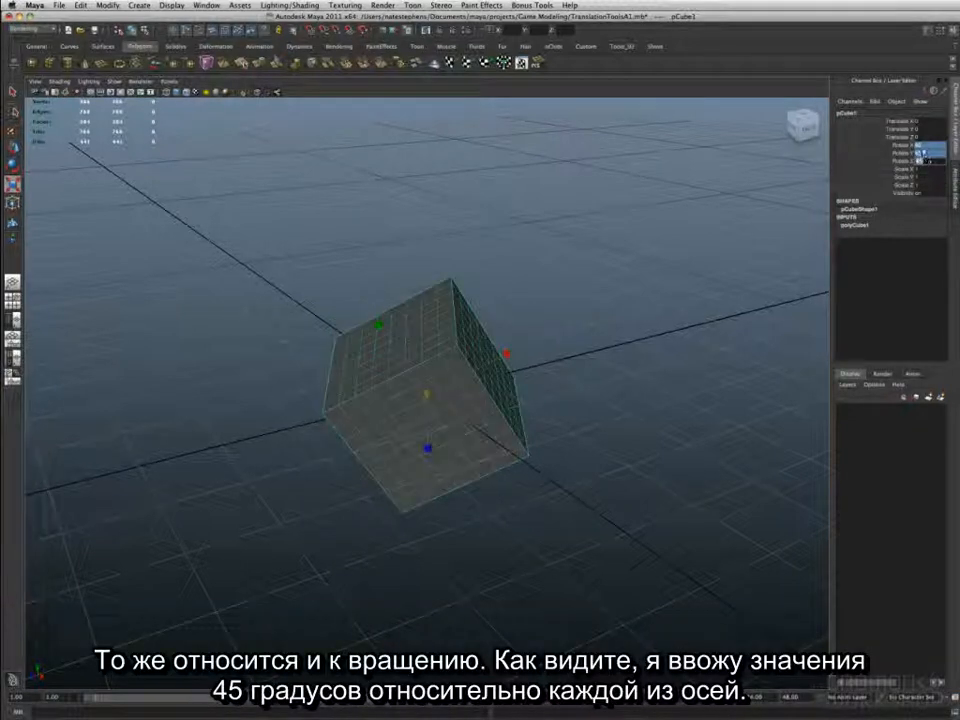
{"action": "key", "text": "Return"}
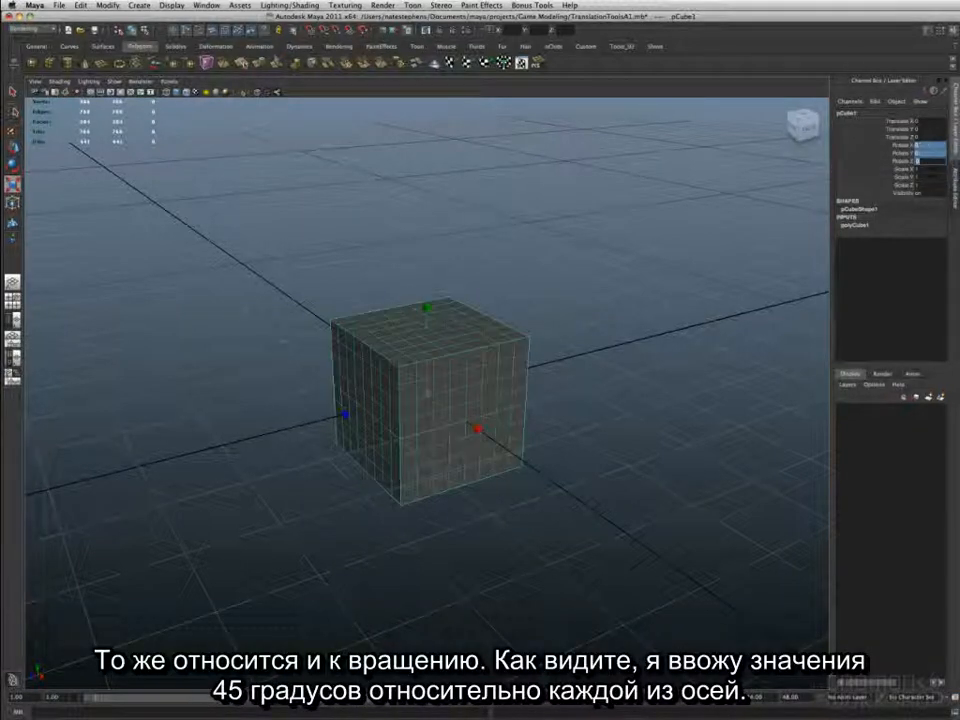
- Move the cube by setting its Translate X to 16 and its Translate Y to -2
{"action": "left_click", "coordinate": [928, 122]}
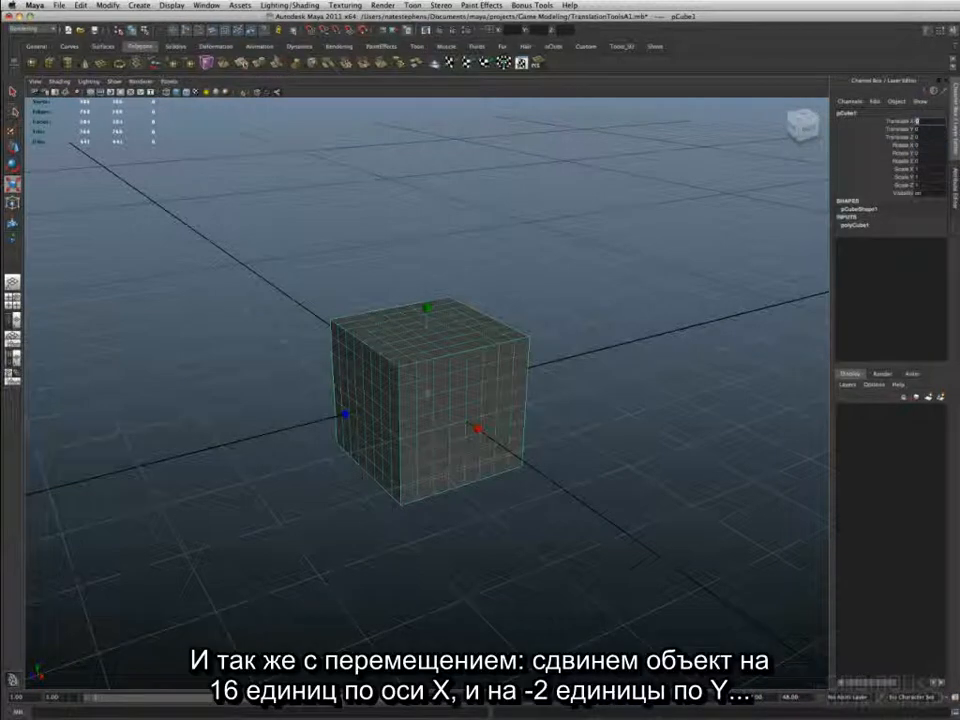
{"action": "type", "text": "16"}
{"action": "key", "text": "Return"}
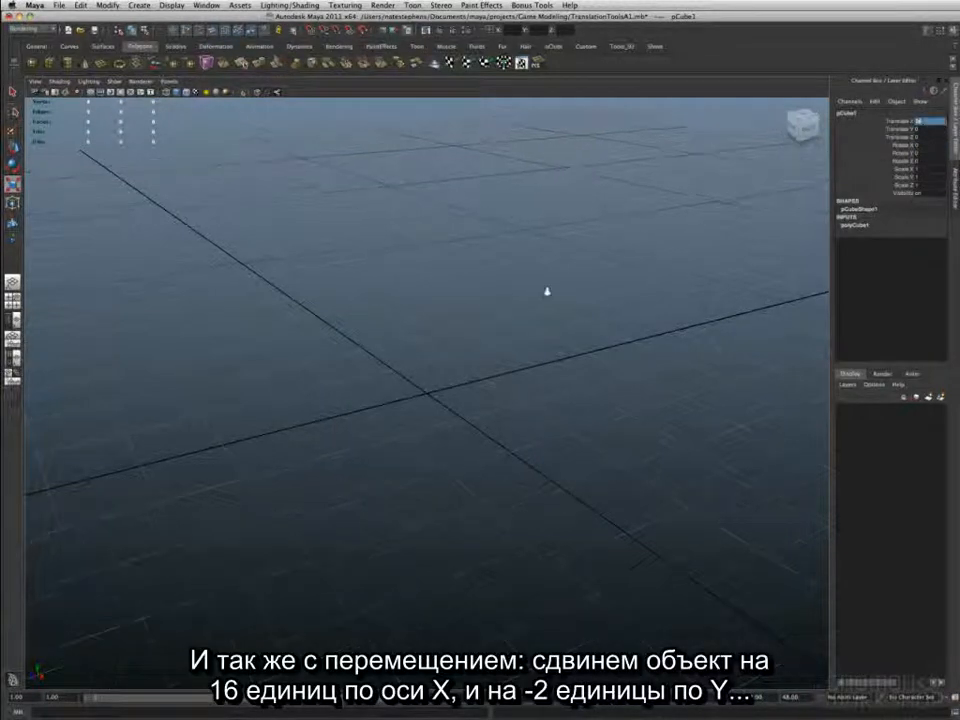
{"action": "right_click_drag", "start_coordinate": [621, 293], "coordinate": [133, 289], "text": "alt"}
{"action": "left_click", "coordinate": [928, 129]}
{"action": "type", "text": "-2"}
{"action": "key", "text": "Return"}
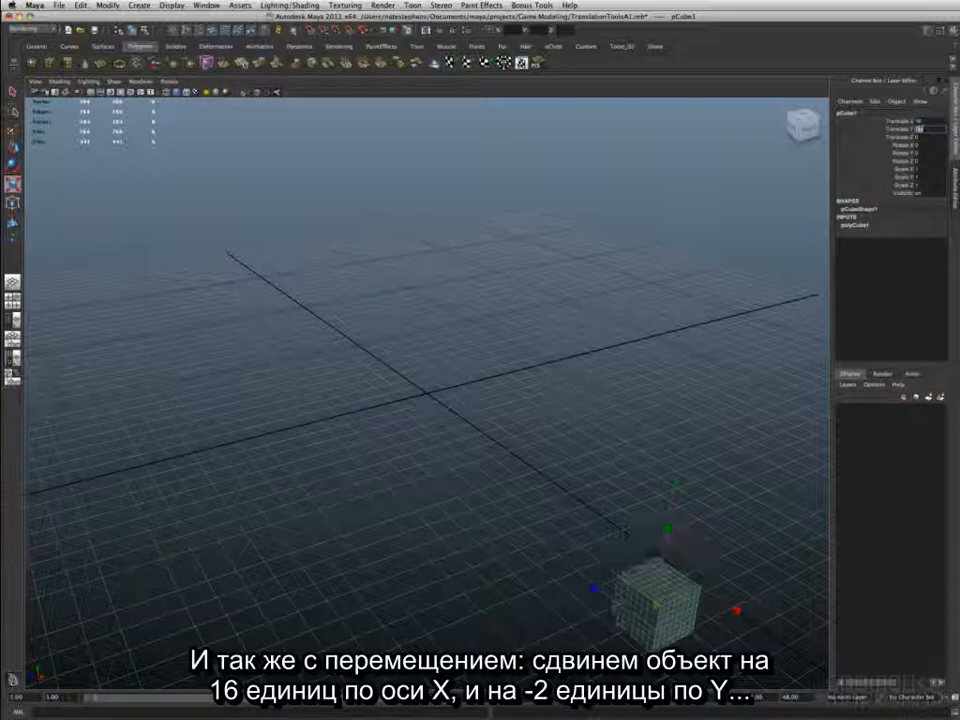
- Return the cube to the origin by setting its Translate X, Y and Z to 0
{"action": "left_click_drag", "start_coordinate": [924, 121], "coordinate": [925, 137]}
{"action": "type", "text": "0"}
{"action": "key", "text": "Return"}
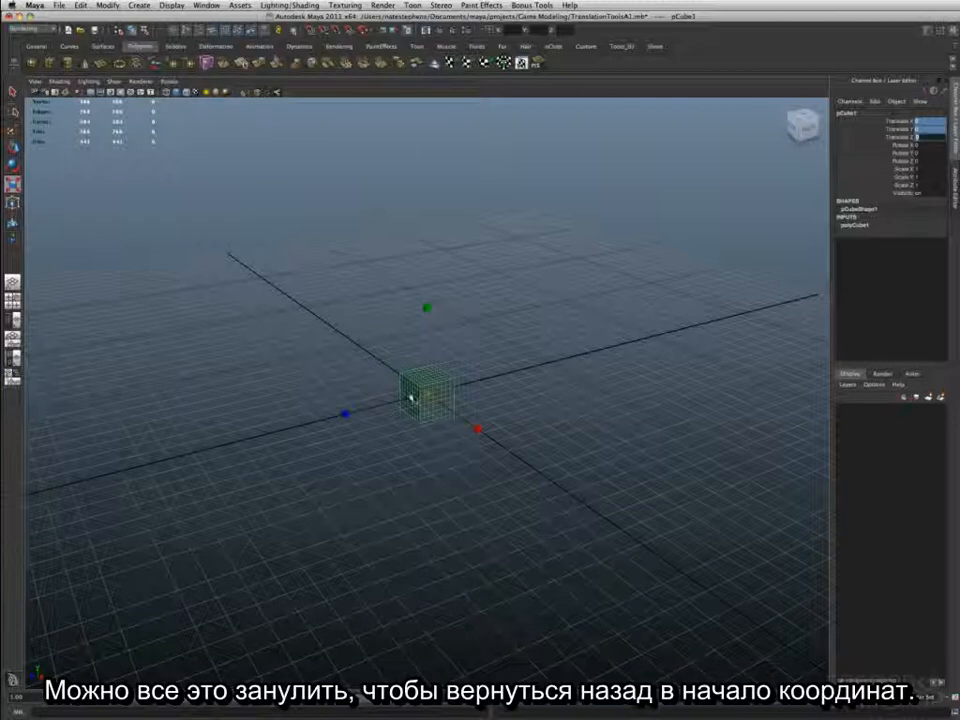
- Move the cube along the Z axis, away from the origin, to a Translate Z of about -3
{"action": "scroll", "coordinate": [445, 400], "scroll_direction": "up", "scroll_amount": 1}
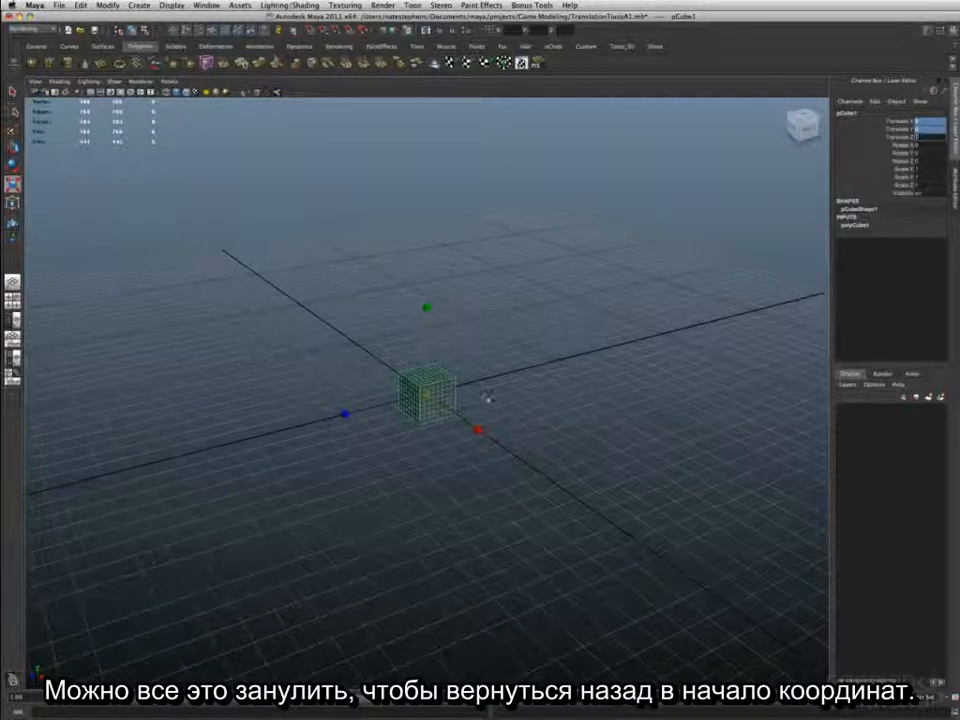
{"action": "right_click_drag", "start_coordinate": [488, 397], "coordinate": [741, 397], "text": "alt"}
{"action": "right_click_drag", "start_coordinate": [248, 365], "coordinate": [506, 365], "text": "alt"}
{"action": "left_click", "coordinate": [556, 365]}
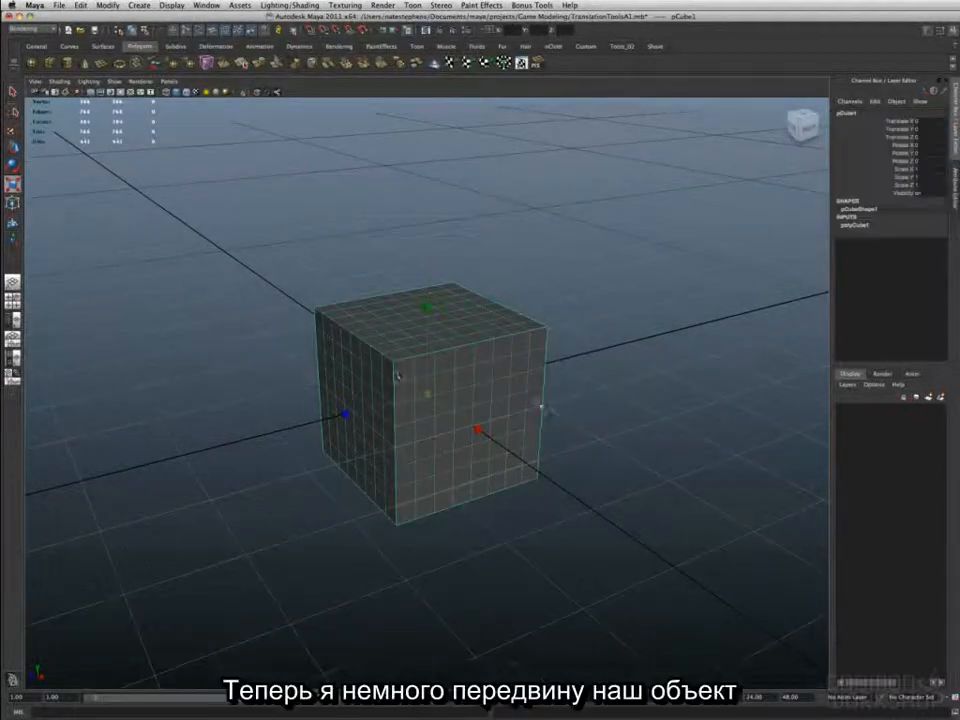
{"action": "scroll", "coordinate": [347, 396], "scroll_direction": "down", "scroll_amount": 4}
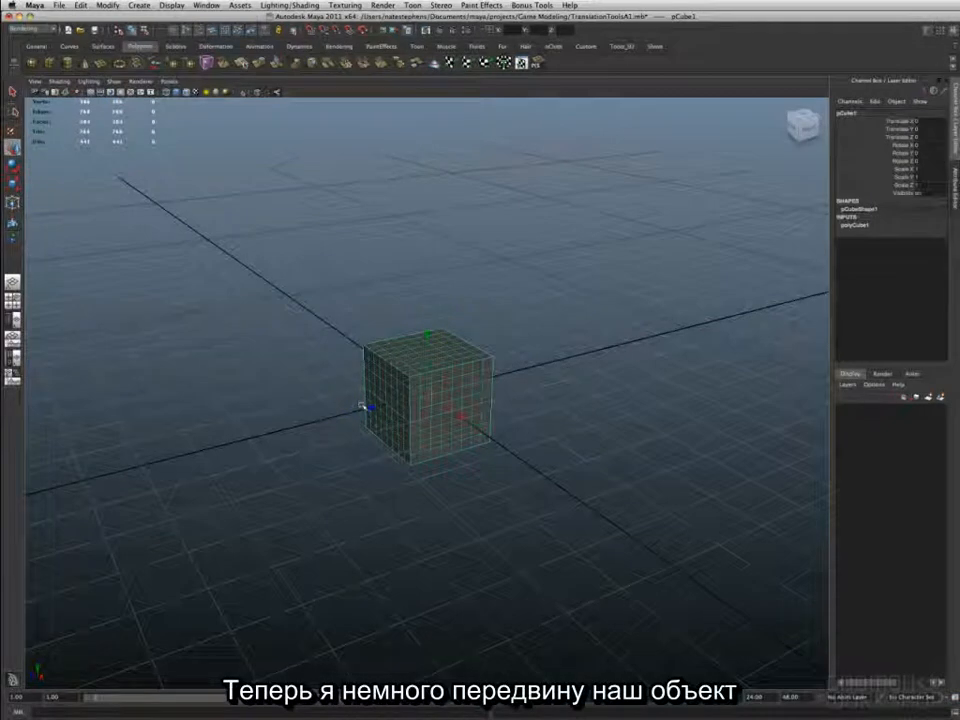
{"action": "left_click_drag", "start_coordinate": [370, 408], "coordinate": [473, 378]}
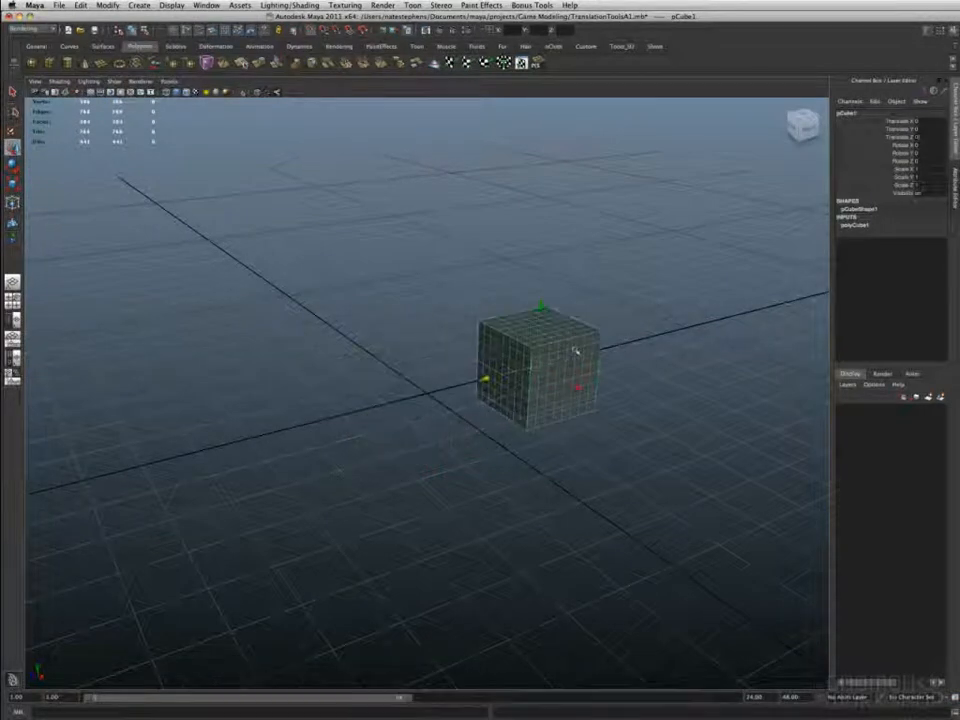
- Rotate the cube freely on several axes and enlarge it uniformly
{"action": "key", "text": "e"}
{"action": "left_click_drag", "start_coordinate": [565, 348], "coordinate": [475, 407]}
{"action": "key", "text": "r"}
{"action": "left_click_drag", "start_coordinate": [517, 371], "coordinate": [637, 321]}
- Apply Freeze Transformations to the moved, rotated and scaled cube
{"action": "left_click_drag", "start_coordinate": [925, 122], "coordinate": [925, 185]}
{"action": "left_click", "coordinate": [656, 189]}
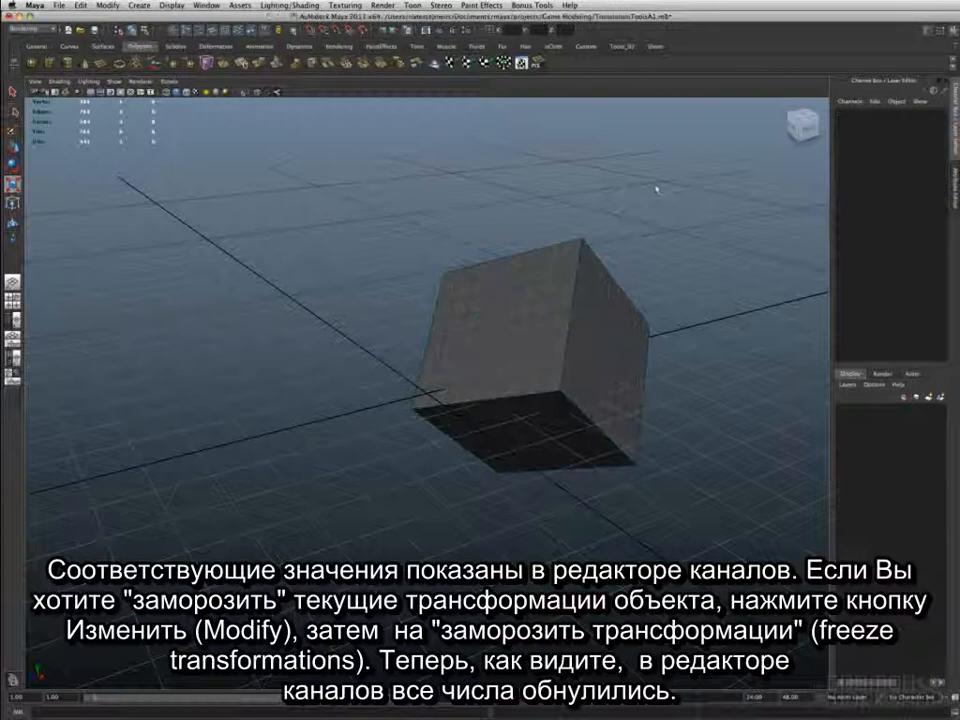
{"action": "left_click", "coordinate": [607, 320]}
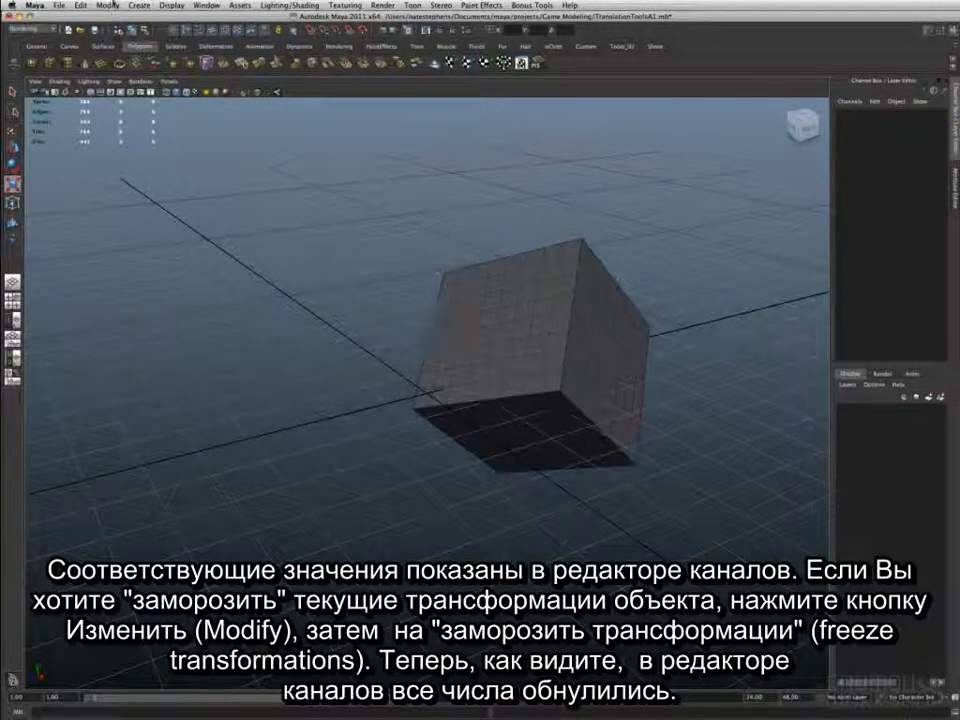
{"action": "left_click", "coordinate": [507, 298]}
{"action": "left_click", "coordinate": [104, 6]}
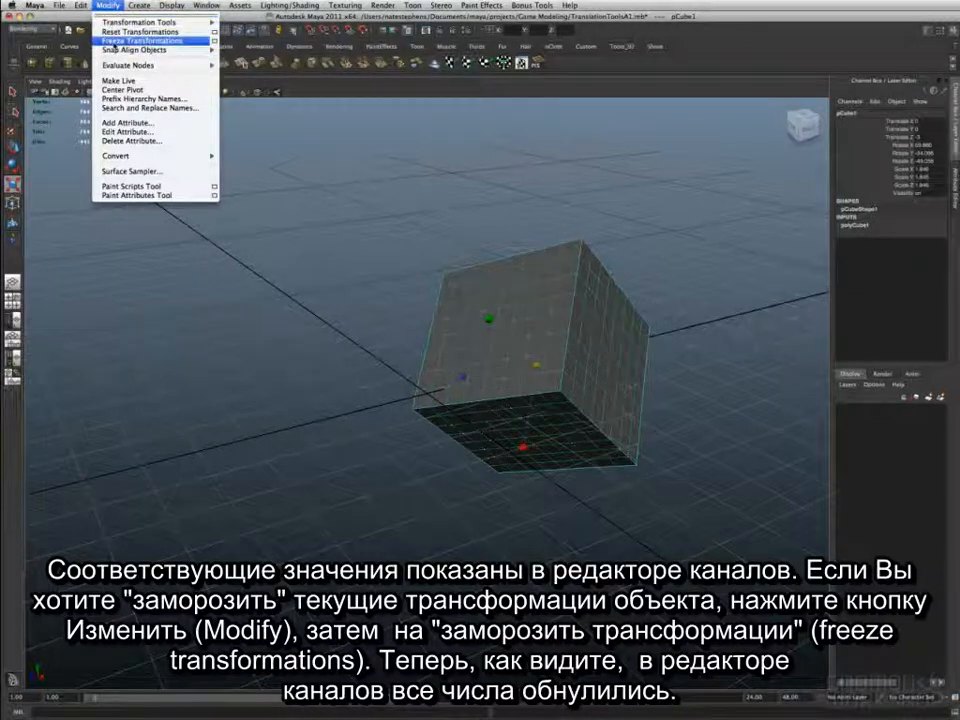
{"action": "left_click", "coordinate": [112, 42]}
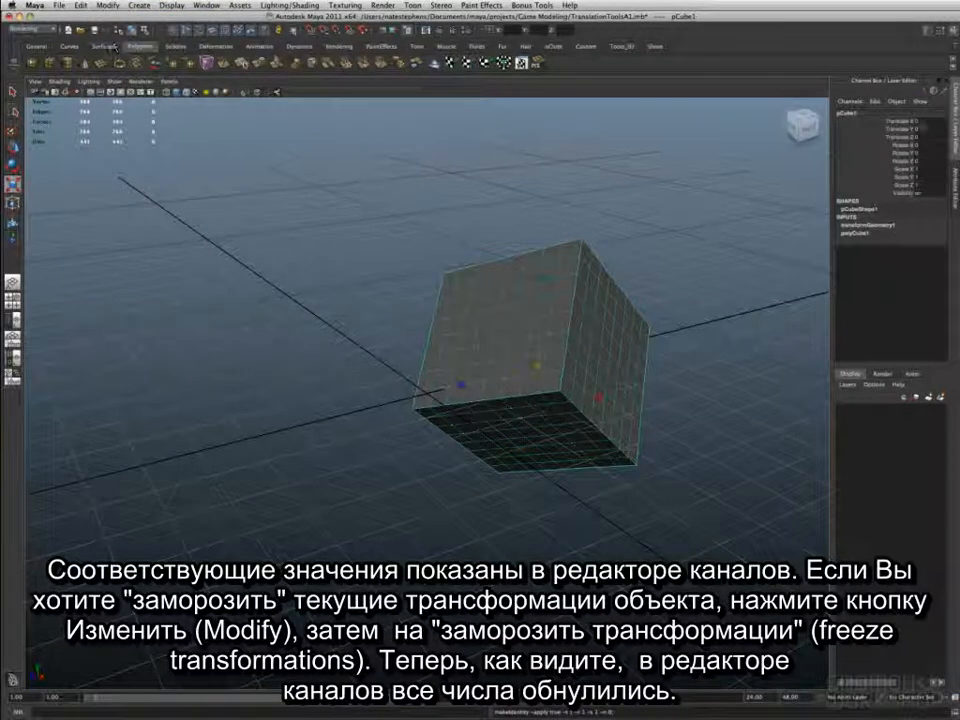
- Examine the cube's translate, rotate and scale values one after another
{"action": "key", "text": "Down"}
{"action": "key", "text": "Down"}
{"action": "key", "text": "Down"}
{"action": "key", "text": "Down"}
{"action": "key", "text": "Down"}
{"action": "key", "text": "Down"}
{"action": "key", "text": "Down"}
{"action": "key", "text": "Down"}
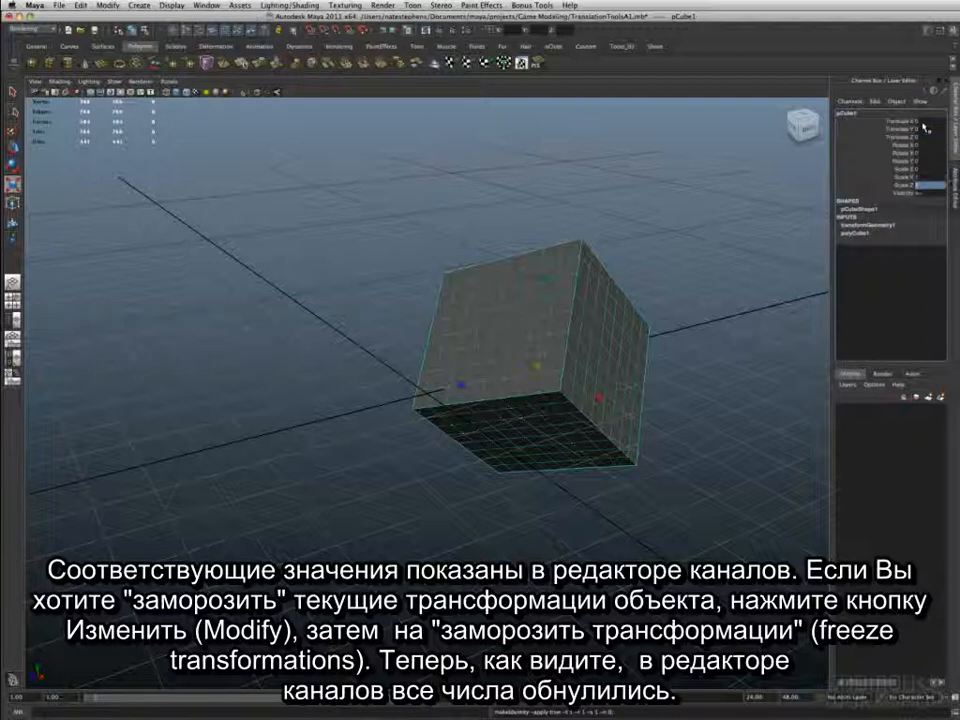
- Undo the freeze and the cube's preceding transformations, and switch to the Select tool
{"action": "left_click", "coordinate": [594, 206]}
{"action": "left_click", "coordinate": [543, 340]}
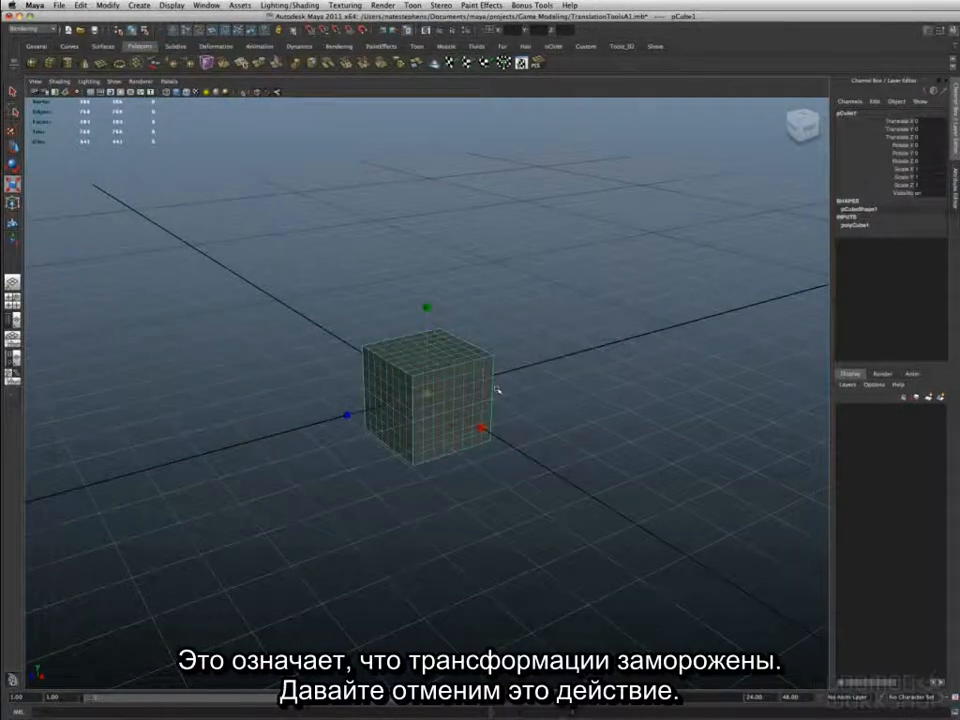
{"action": "scroll", "coordinate": [497, 389], "scroll_direction": "up", "scroll_amount": 10}
{"action": "right_click_drag", "start_coordinate": [519, 396], "coordinate": [335, 389], "text": "alt"}
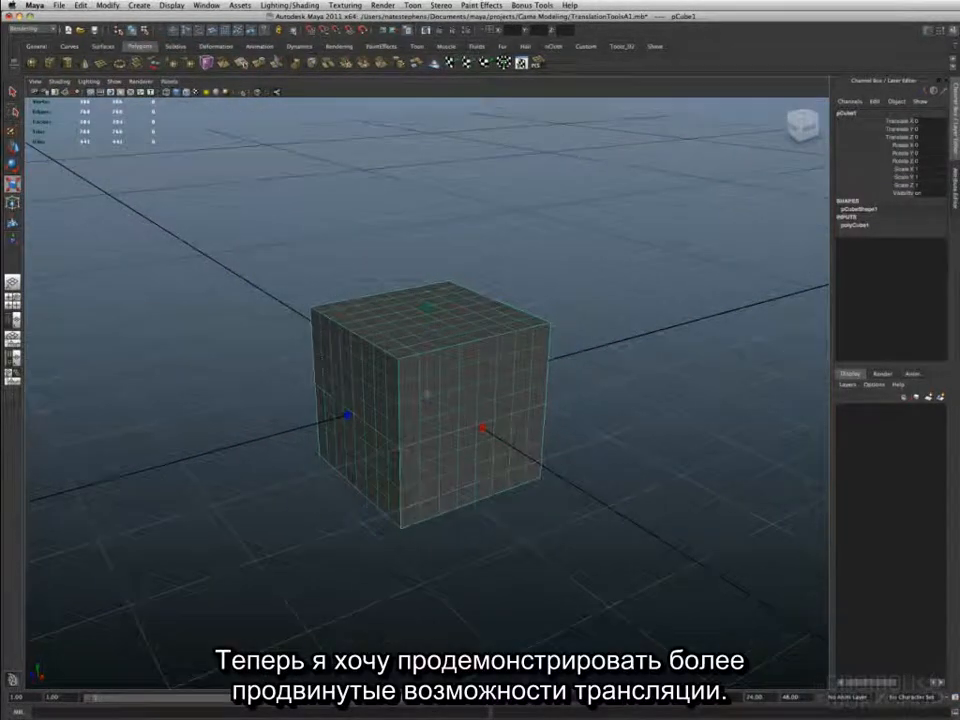
{"action": "key", "text": "q"}
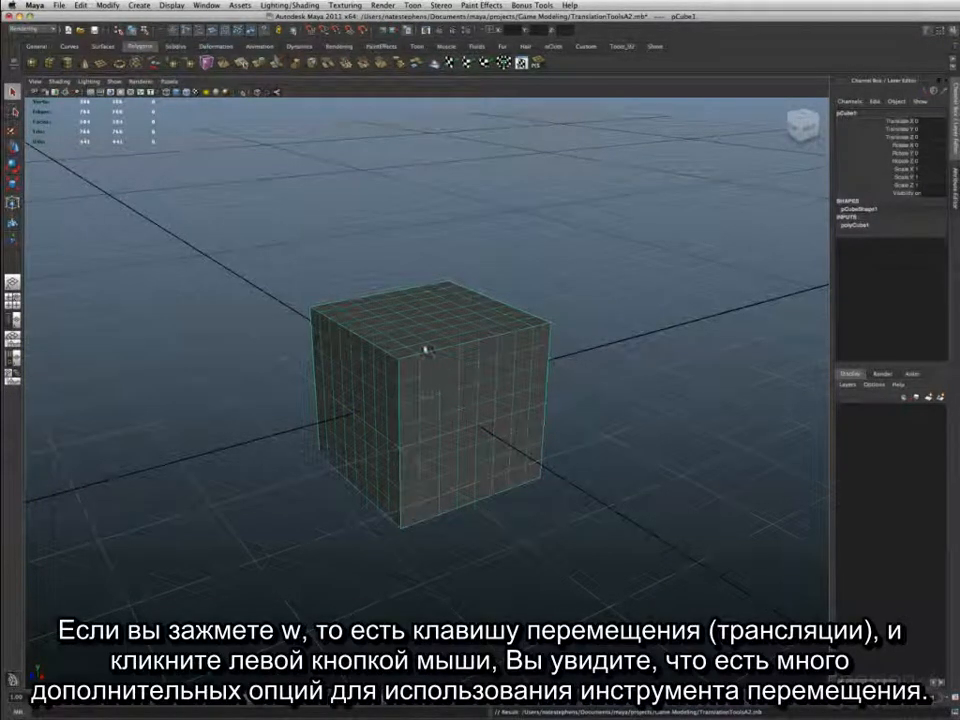
- Review the Move tool's axis and snapping options over the cube and move the cube freely in world space
{"action": "left_click", "coordinate": [414, 362]}
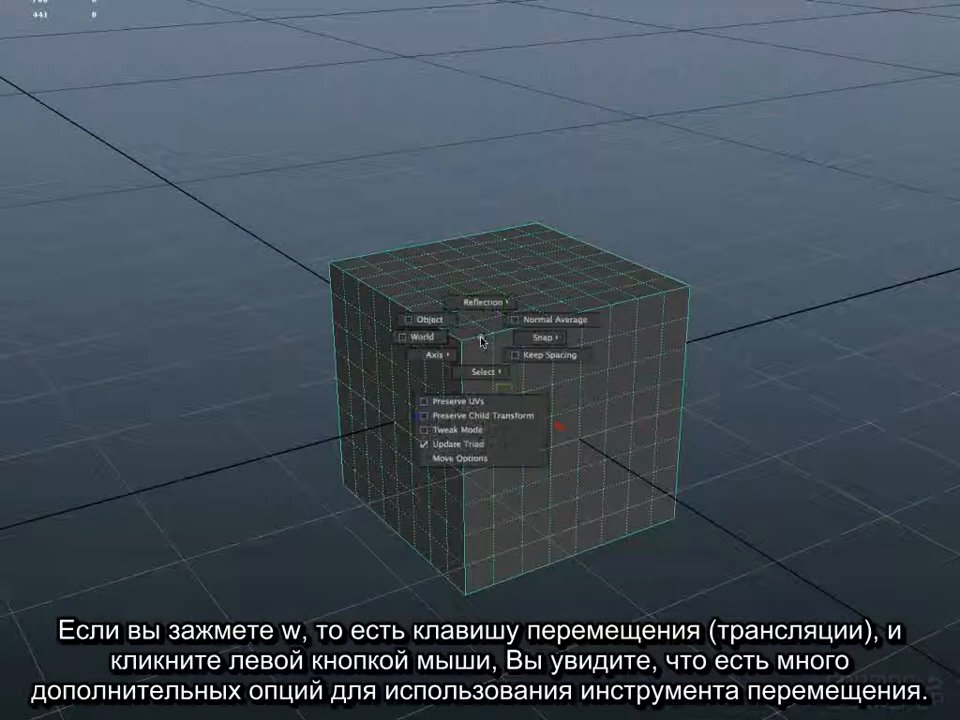
{"action": "left_click_drag", "start_coordinate": [480, 341], "coordinate": [509, 311]}
{"action": "left_click", "coordinate": [480, 307]}
{"action": "left_click_drag", "start_coordinate": [509, 342], "coordinate": [479, 339]}
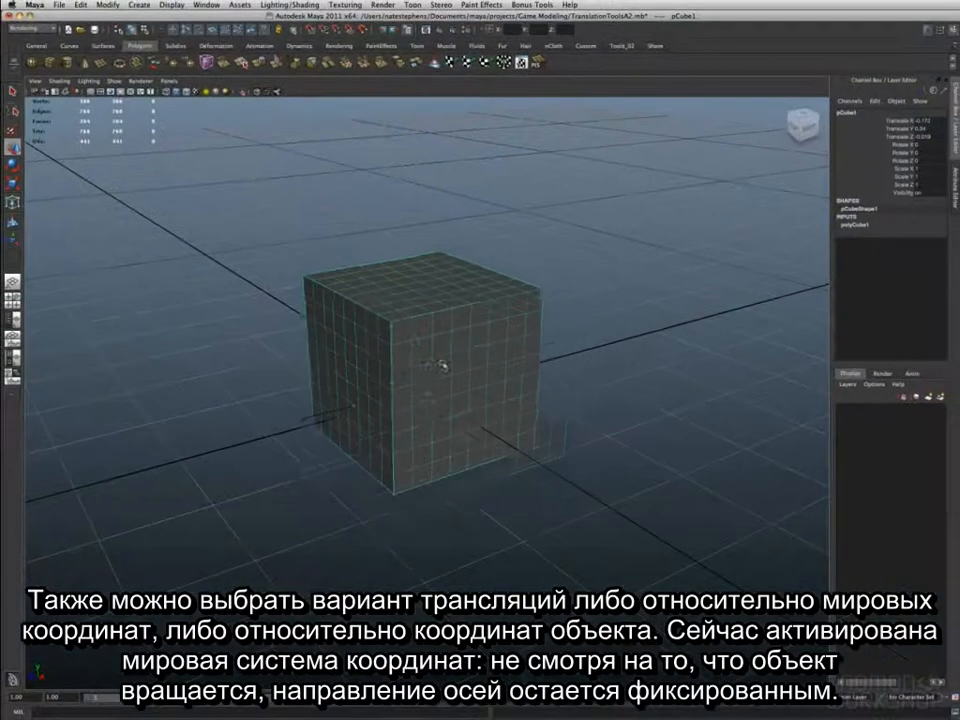
- Rotate the cube about its Z axis and move it along the world Z axis
{"action": "key", "text": "e"}
{"action": "left_click_drag", "start_coordinate": [489, 321], "coordinate": [506, 377]}
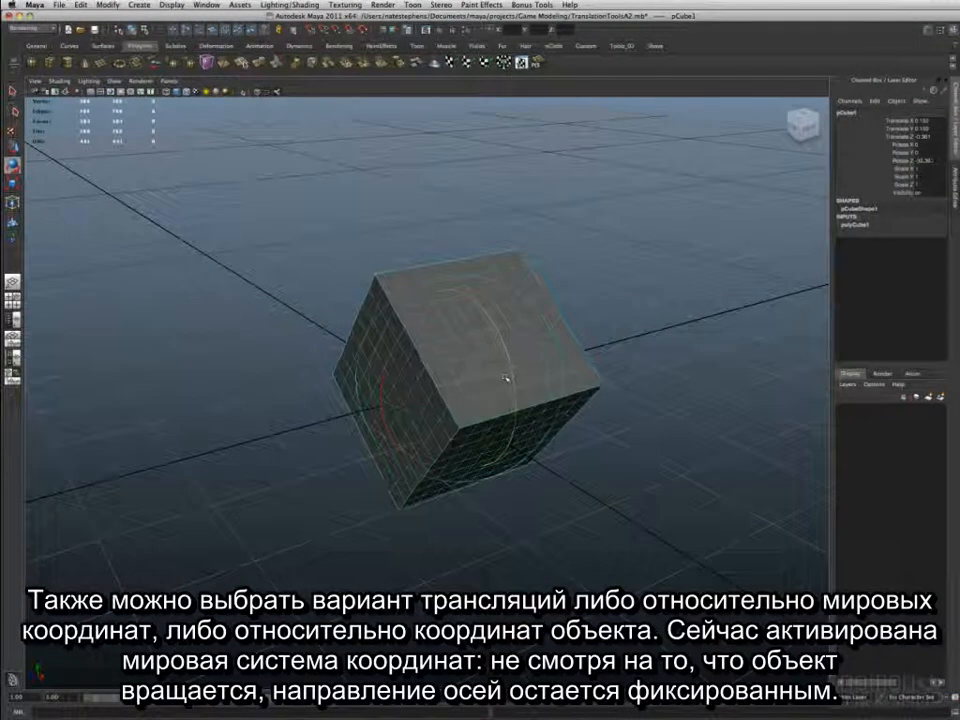
{"action": "key", "text": "w"}
{"action": "left_click_drag", "start_coordinate": [447, 382], "coordinate": [474, 373]}
- Set the Move tool's axis to Object, move the tilted cube along its own axes, and undo the moves and rotation
{"action": "left_click", "coordinate": [474, 350]}
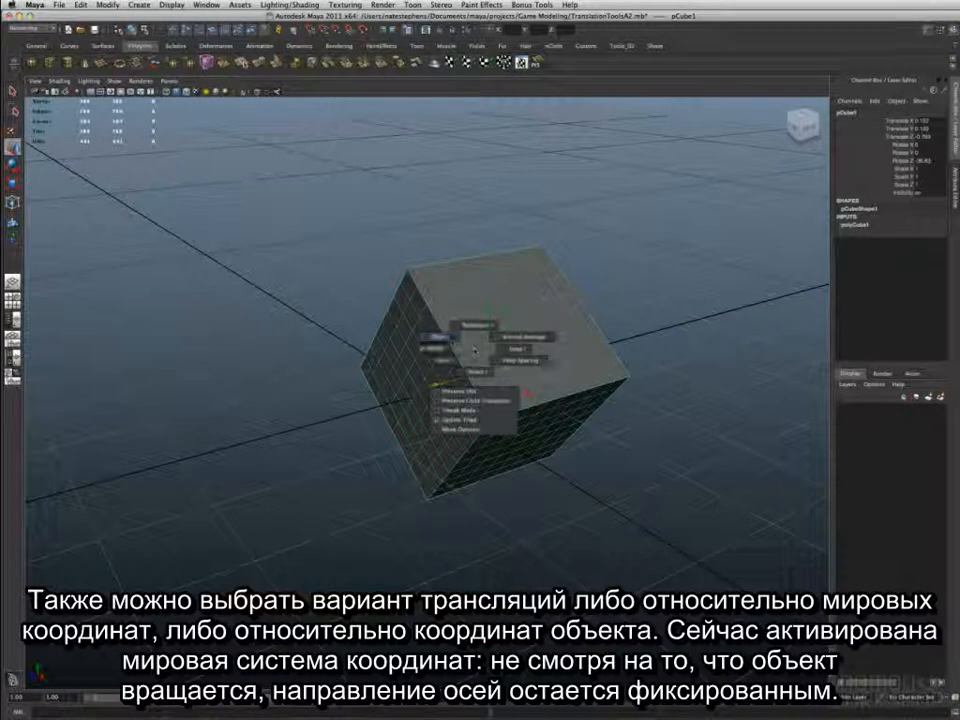
{"action": "left_click", "coordinate": [484, 387]}
{"action": "left_click_drag", "start_coordinate": [505, 399], "coordinate": [435, 388]}
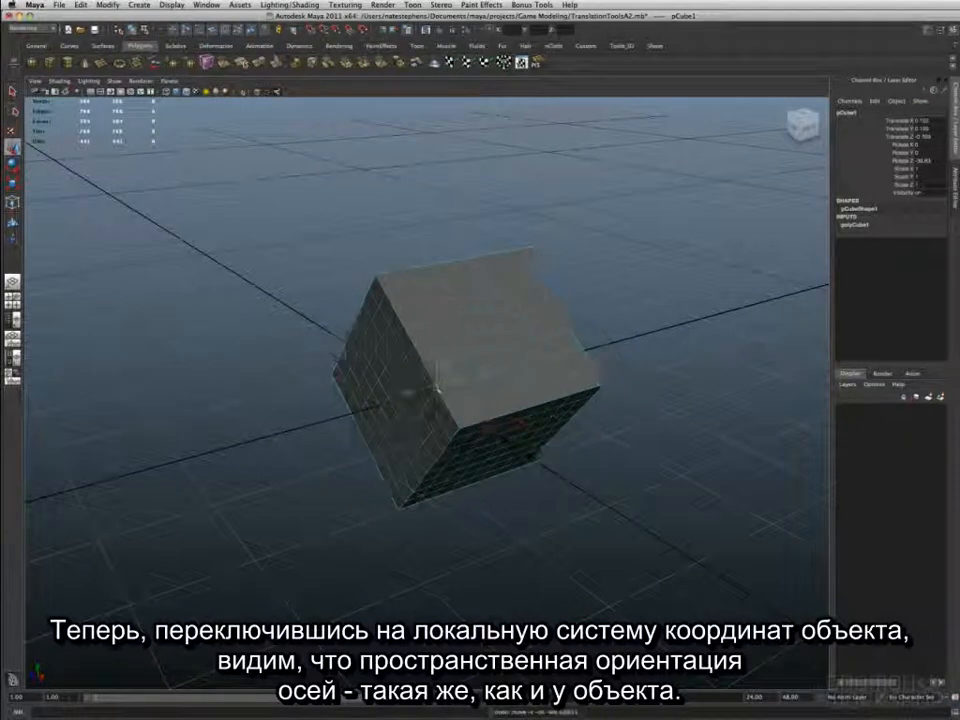
{"action": "key", "text": "z"}
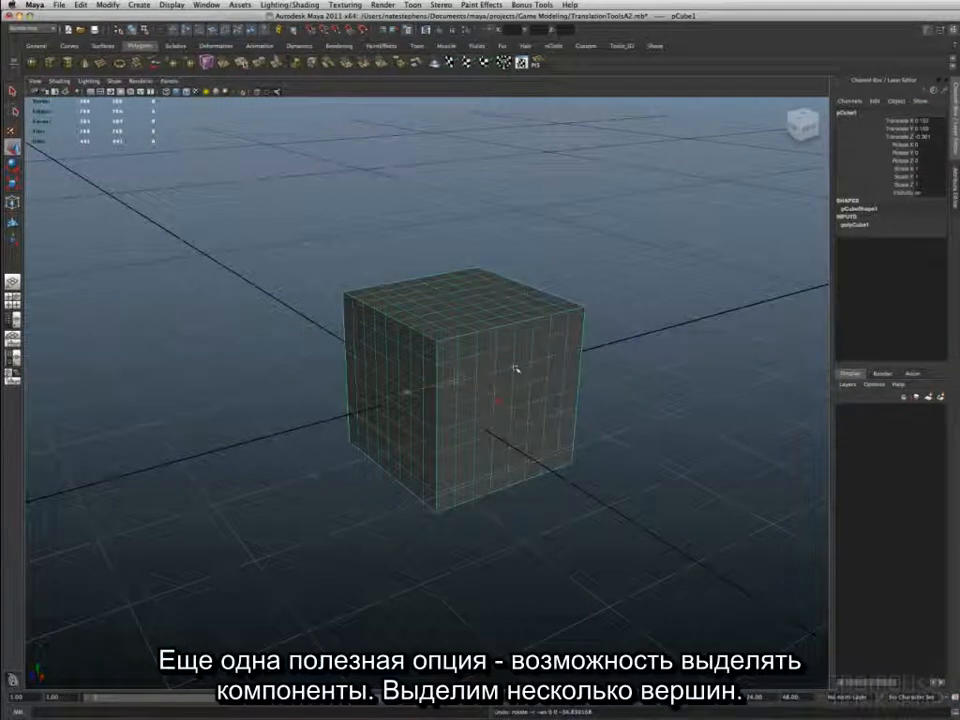
- Select a block of vertices on the cube's upper part and set the Move tool's axis to Normal
{"action": "key", "text": "F9"}
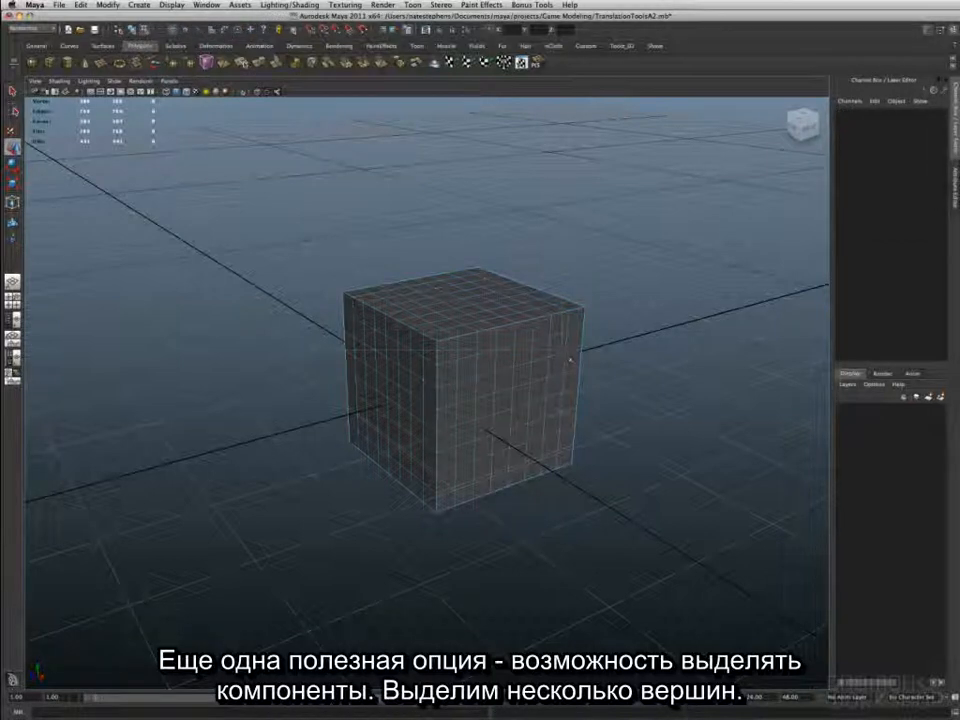
{"action": "left_click_drag", "start_coordinate": [535, 427], "coordinate": [506, 384]}
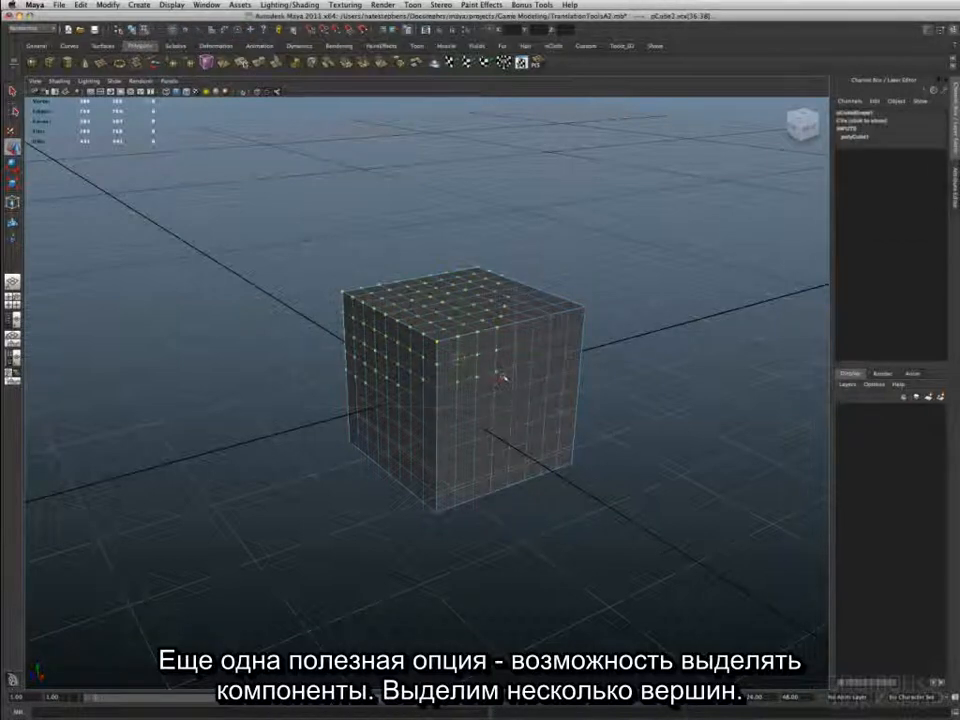
{"action": "key", "text": "w"}
{"action": "left_click", "coordinate": [507, 356]}
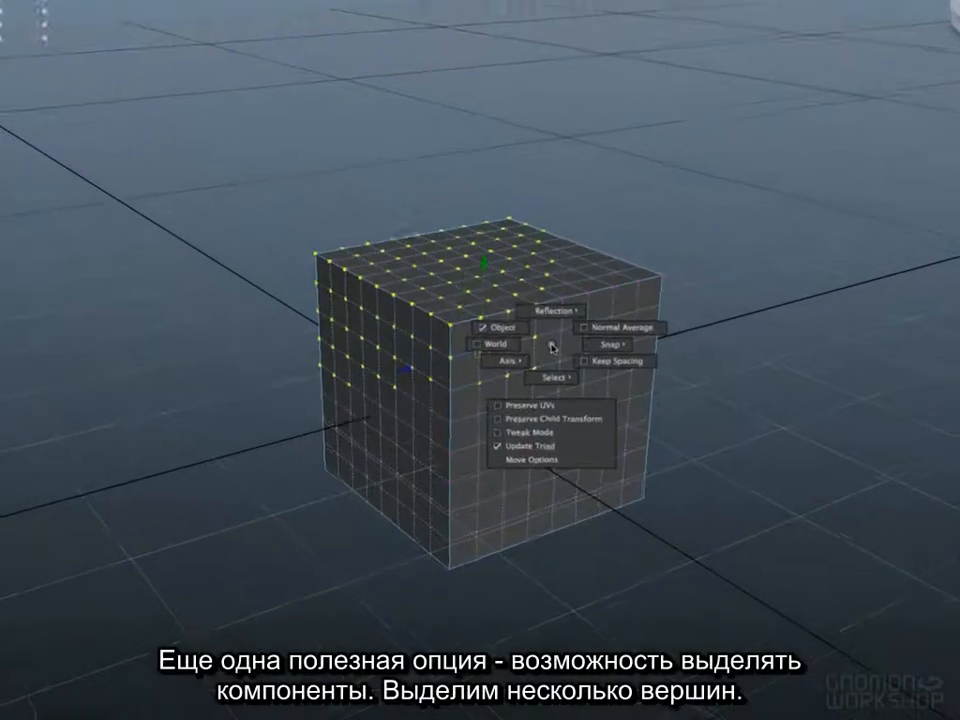
{"action": "left_click_drag", "start_coordinate": [551, 348], "coordinate": [468, 337]}
{"action": "left_click_drag", "start_coordinate": [555, 322], "coordinate": [521, 325]}
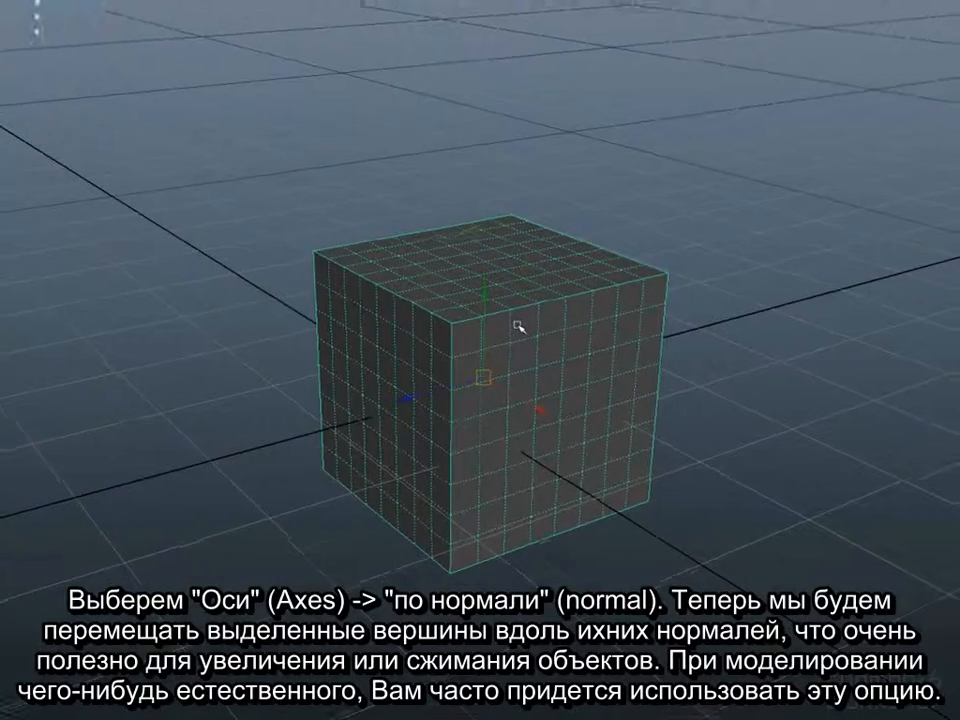
- Rotate the whole cube freely on several axes and undo the rotation
{"action": "key", "text": "e"}
{"action": "left_click_drag", "start_coordinate": [521, 325], "coordinate": [470, 380]}
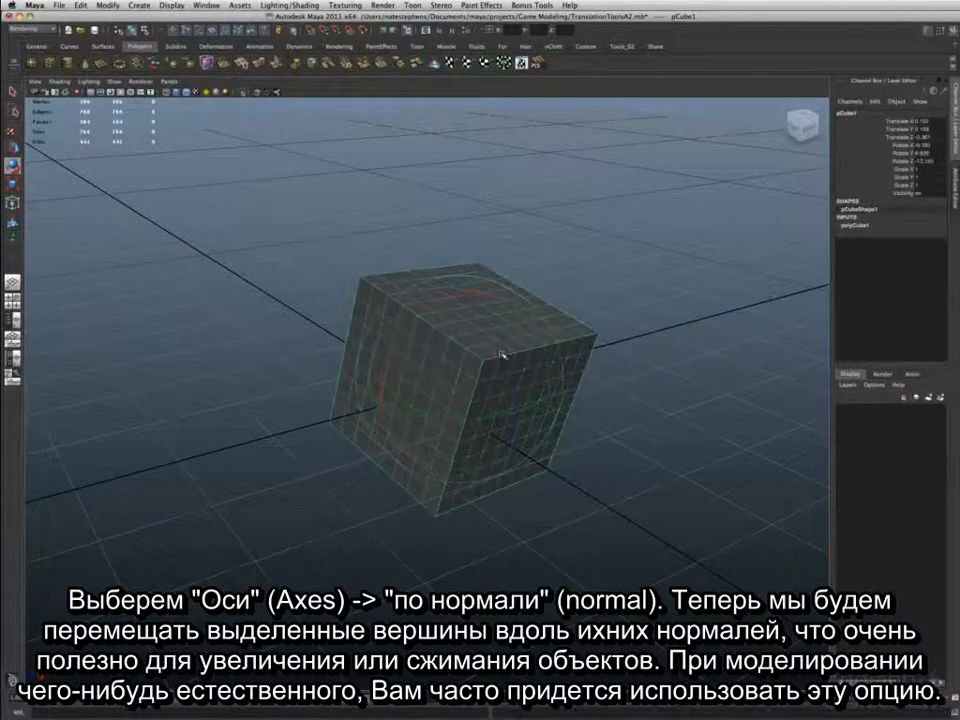
{"action": "left_click_drag", "start_coordinate": [495, 425], "coordinate": [609, 352]}
{"action": "key", "text": "super+z"}
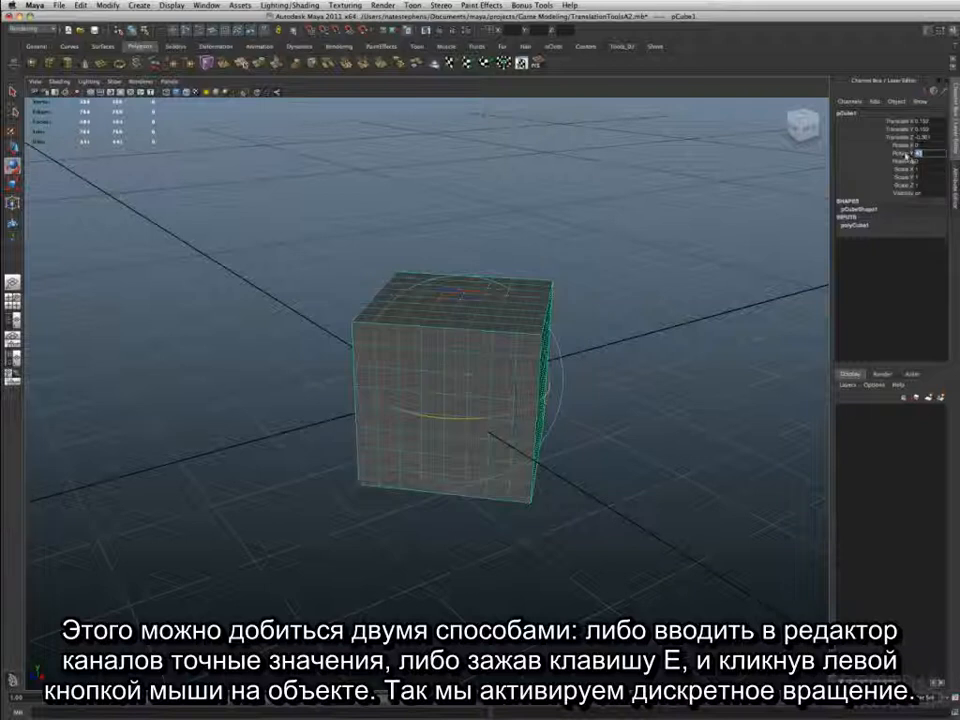
- Set the cube's Rotate Y to 0 and reselect the cube
{"action": "type", "text": "0"}
{"action": "key", "text": "Return"}
{"action": "left_click", "coordinate": [610, 220]}
{"action": "left_click", "coordinate": [465, 328]}
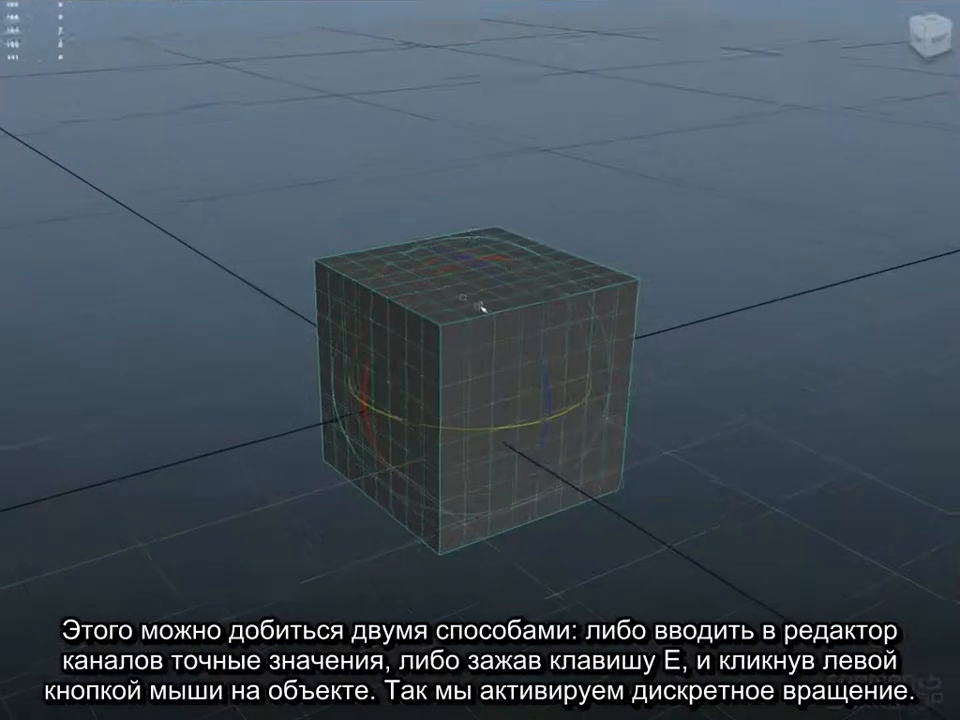
- Enable Discrete Rotate for the Rotate tool and rotate the cube in steps about its vertical axis
{"action": "key", "text": "e"}
{"action": "left_click", "coordinate": [467, 327]}
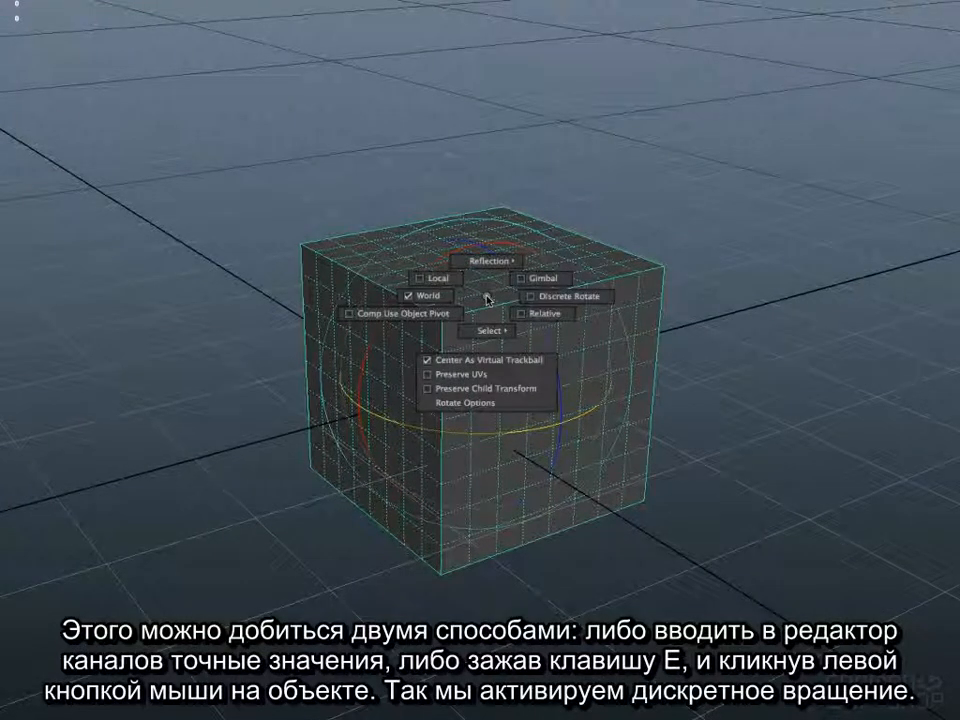
{"action": "left_click_drag", "start_coordinate": [487, 298], "coordinate": [522, 300]}
{"action": "mouse_move", "coordinate": [544, 429]}
{"action": "left_mouse_down"}
{"action": "mouse_move", "coordinate": [443, 428]}
{"action": "mouse_move", "coordinate": [625, 406]}
{"action": "mouse_move", "coordinate": [439, 420]}
{"action": "mouse_move", "coordinate": [548, 417]}
{"action": "left_mouse_up"}
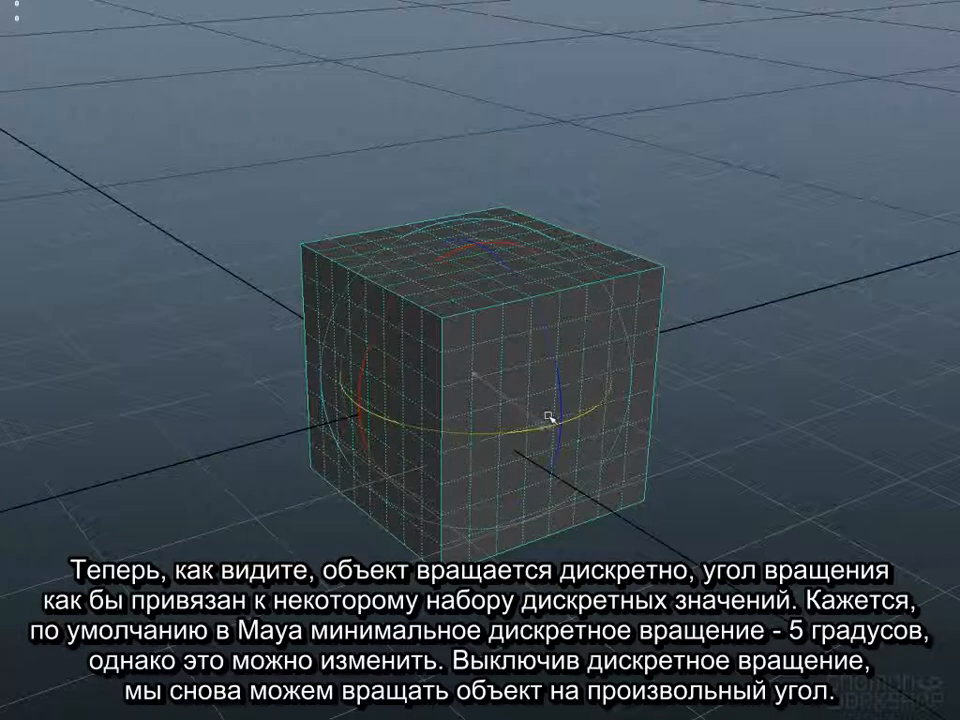
- Disable Discrete Rotate, rotate the cube smoothly about its vertical axis, and undo the rotation
{"action": "key", "text": "e"}
{"action": "left_click", "coordinate": [512, 373]}
{"action": "left_click", "coordinate": [585, 371]}
{"action": "left_click_drag", "start_coordinate": [551, 422], "coordinate": [531, 428]}
{"action": "key", "text": "ctrl+z"}
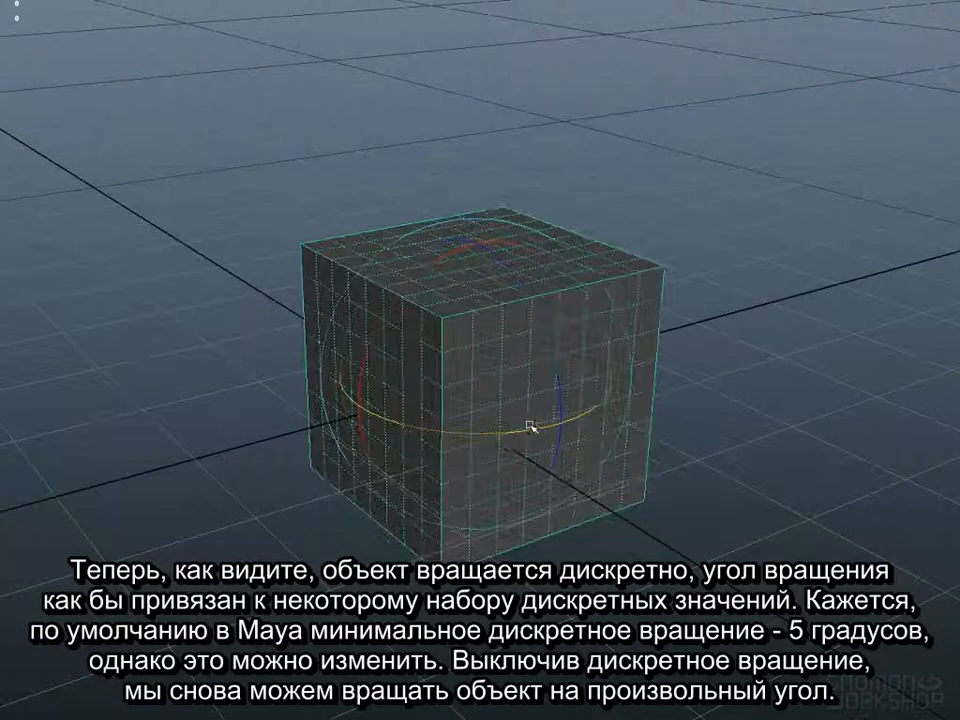
- Set the Rotate tool's mode to Local and rotate the cube on its own axes
{"action": "left_click", "coordinate": [515, 363]}
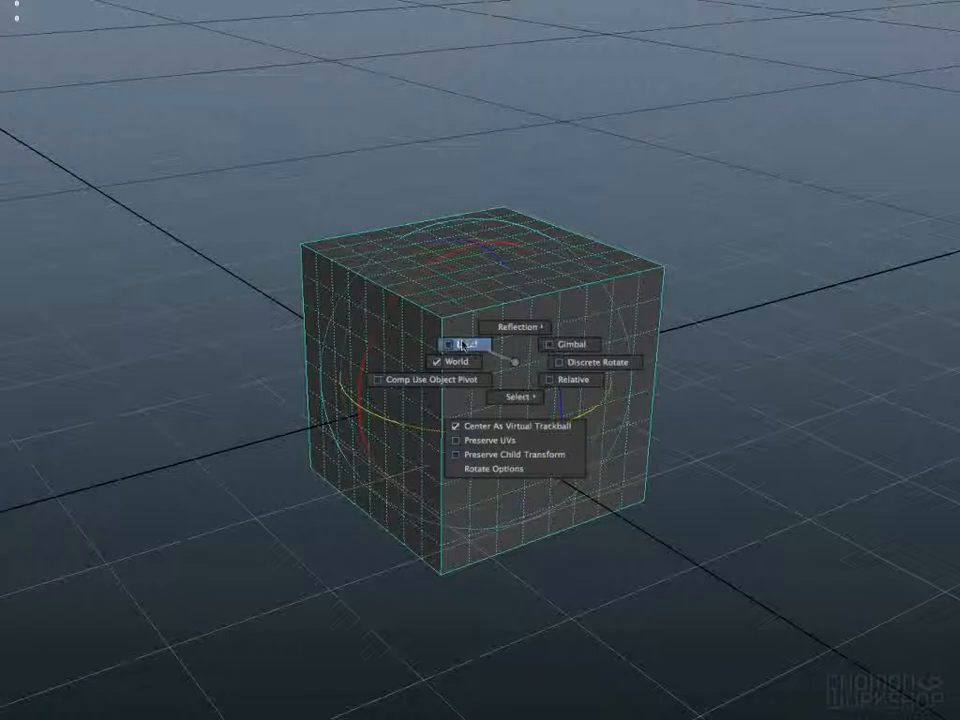
{"action": "left_click", "coordinate": [461, 343]}
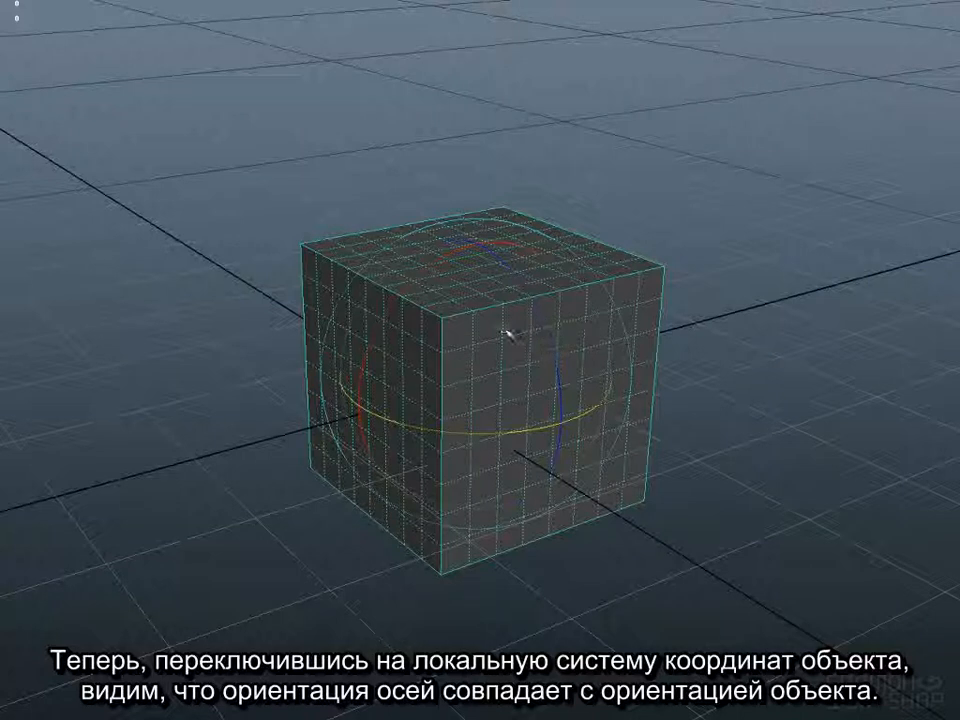
{"action": "left_click_drag", "start_coordinate": [519, 289], "coordinate": [472, 322]}
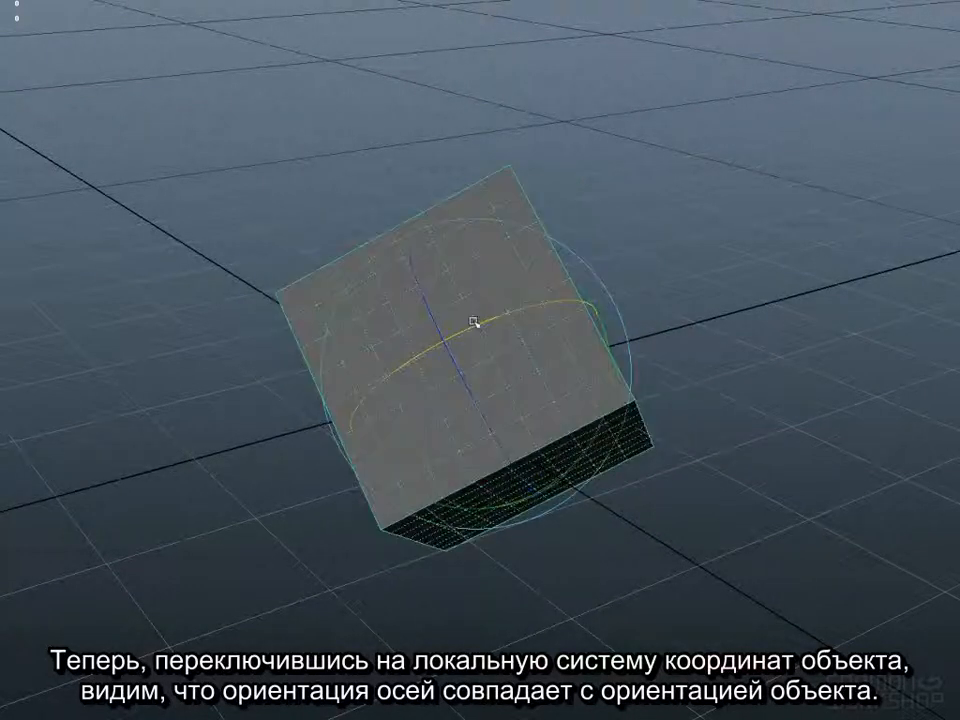
{"action": "left_click_drag", "start_coordinate": [561, 357], "coordinate": [511, 342]}
{"action": "left_click", "coordinate": [534, 356]}
{"action": "left_click", "coordinate": [527, 347]}
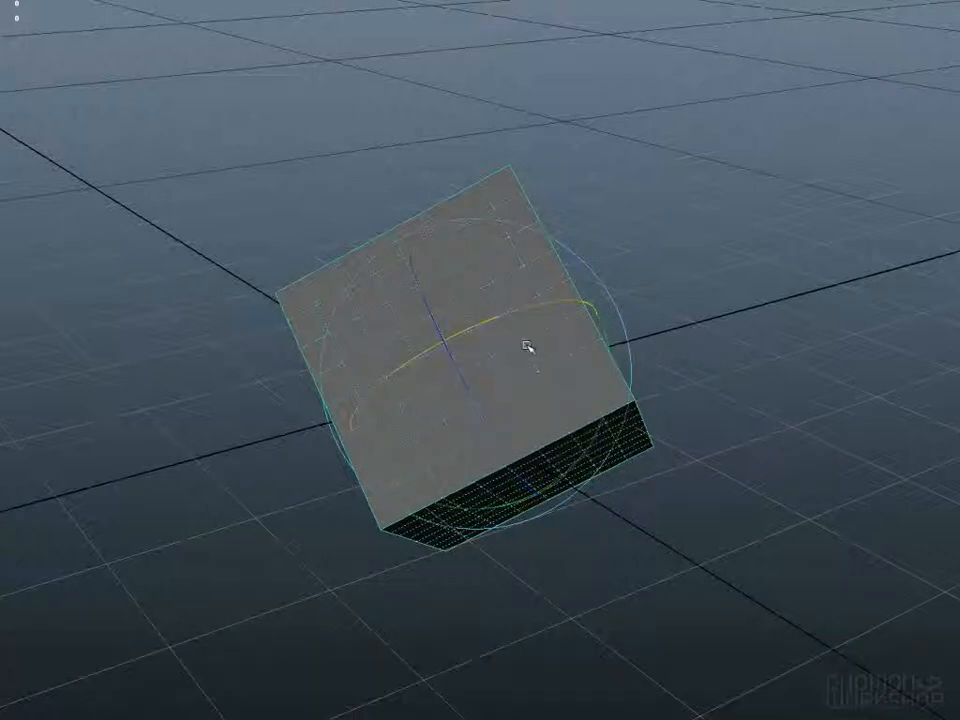
- Set the cube's Rotate and Translate X, Y and Z values to 0 and reselect the cube
{"action": "left_click_drag", "start_coordinate": [943, 135], "coordinate": [945, 142]}
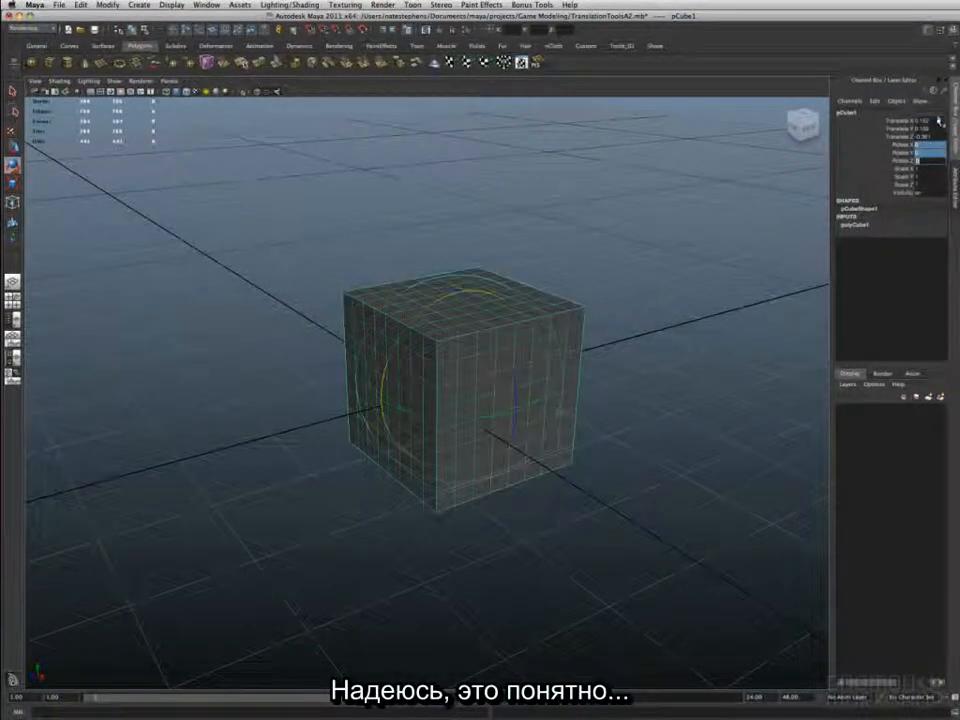
{"action": "left_click_drag", "start_coordinate": [905, 120], "coordinate": [905, 137]}
{"action": "type", "text": "0"}
{"action": "key", "text": "Return"}
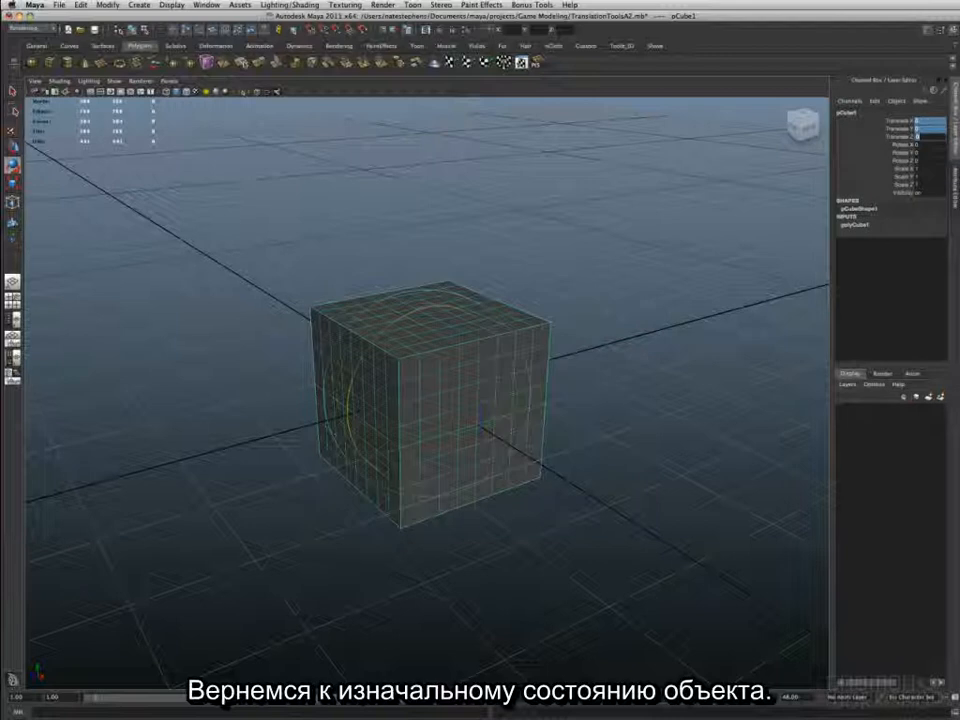
{"action": "left_click", "coordinate": [590, 232]}
{"action": "left_click", "coordinate": [467, 364]}
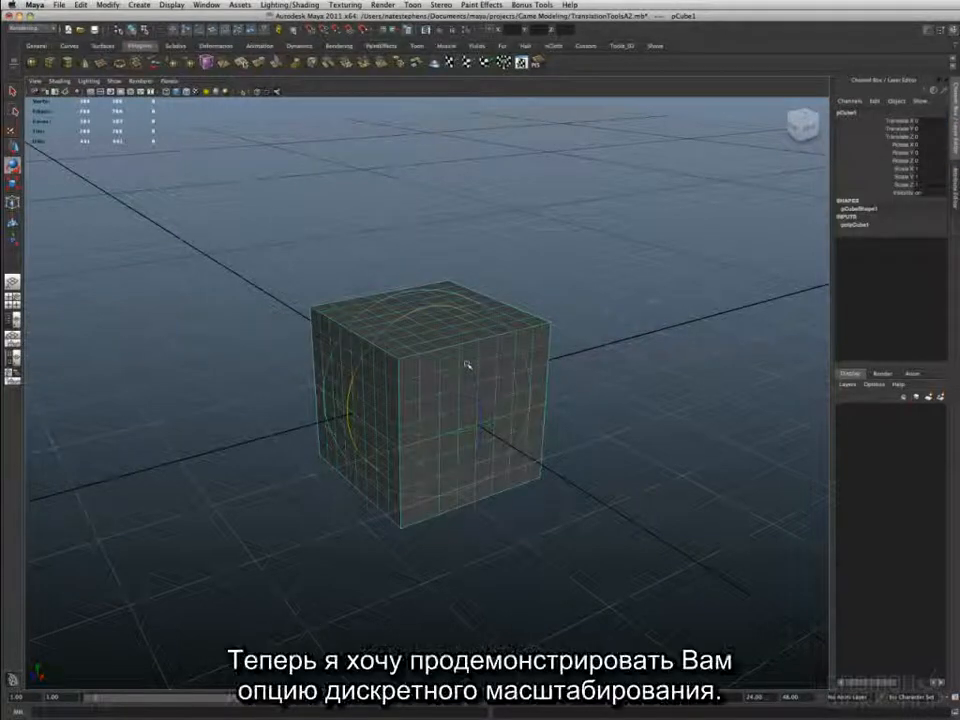
- Scale the cube uniformly with the Scale tool's Snap Scale option enabled, and again with it disabled
{"action": "key", "text": "r"}
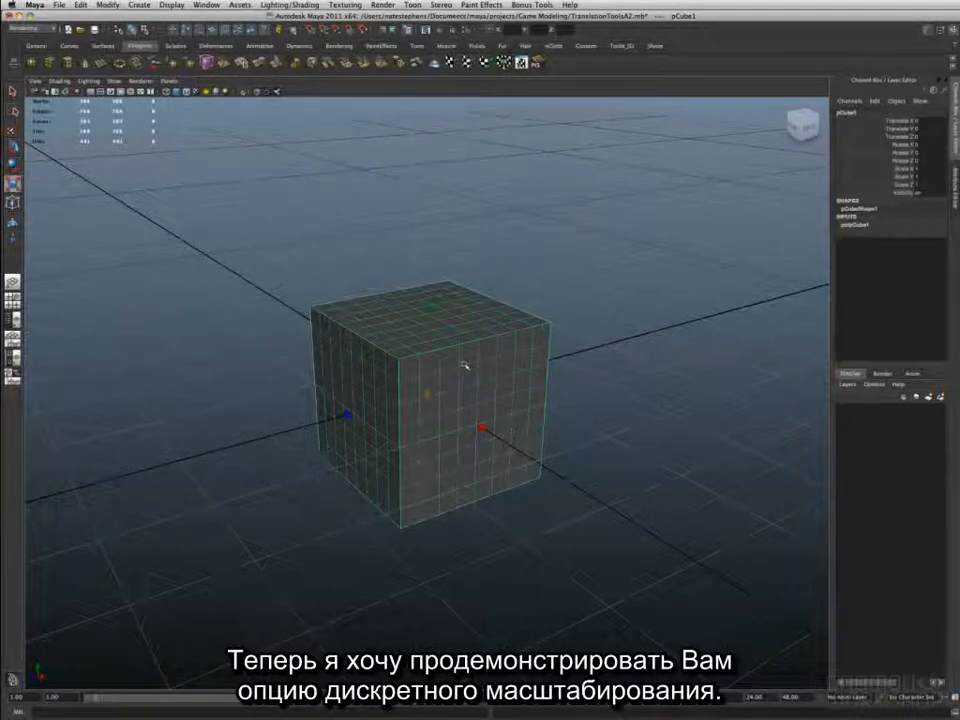
{"action": "left_click", "coordinate": [463, 364]}
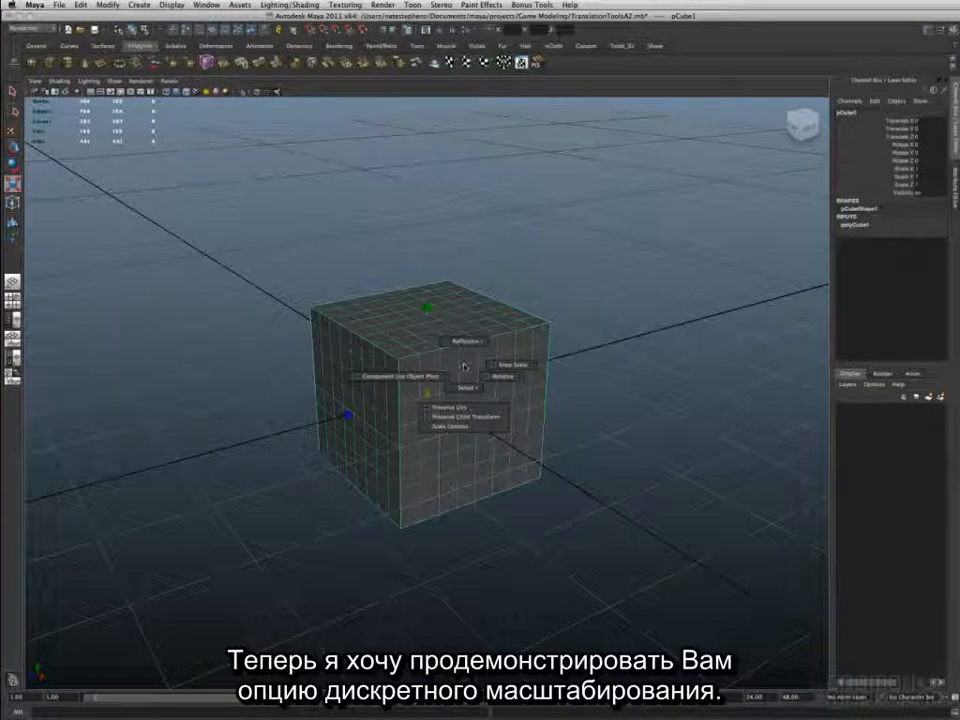
{"action": "left_click_drag", "start_coordinate": [431, 390], "coordinate": [472, 380]}
{"action": "mouse_move", "coordinate": [381, 412]}
{"action": "left_mouse_down"}
{"action": "mouse_move", "coordinate": [338, 432]}
{"action": "mouse_move", "coordinate": [374, 415]}
{"action": "left_mouse_up"}
{"action": "left_click_drag", "start_coordinate": [467, 369], "coordinate": [496, 368]}
{"action": "left_click_drag", "start_coordinate": [426, 394], "coordinate": [345, 412]}
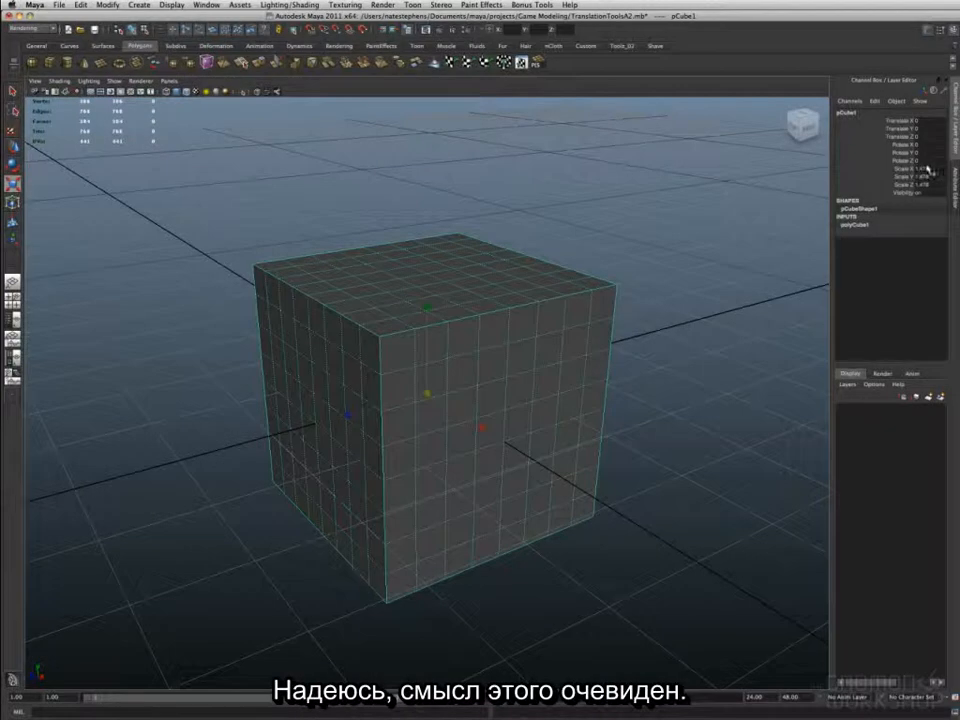
- Set the cube's Scale X, Y and Z values to 0.5
{"action": "left_click_drag", "start_coordinate": [928, 170], "coordinate": [930, 185]}
{"action": "type", "text": "0.5"}
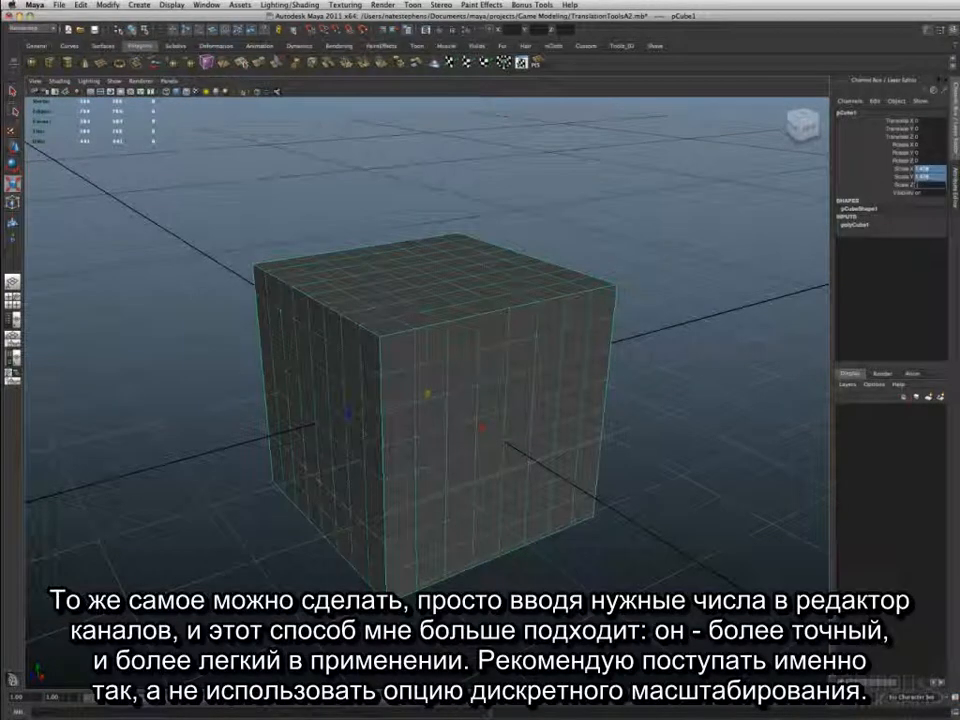
{"action": "key", "text": "Return"}
- Set the cube's Scale X, Y and Z values to 1 and deselect the cube
{"action": "left_click_drag", "start_coordinate": [927, 170], "coordinate": [930, 186]}
{"action": "type", "text": "1"}
{"action": "key", "text": "Return"}
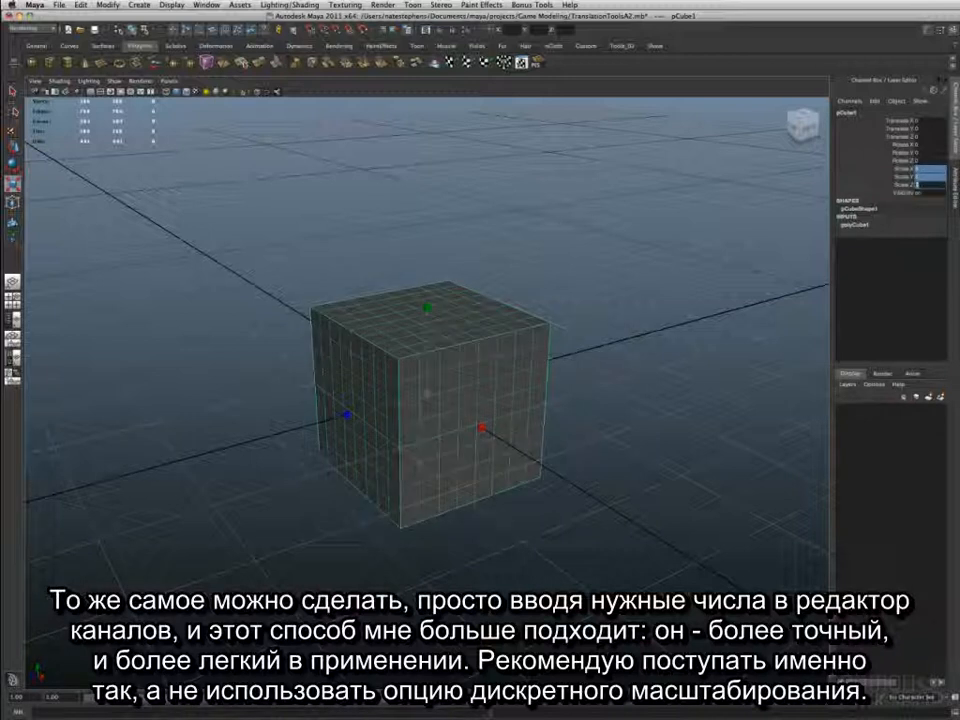
{"action": "left_click", "coordinate": [543, 297]}
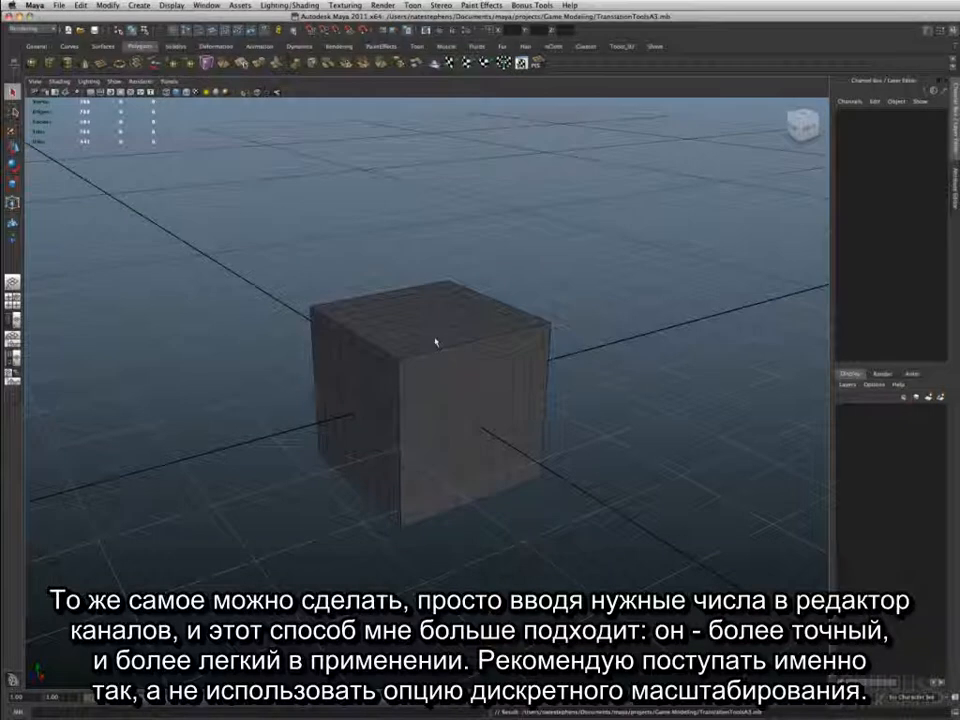
- Turn on Soft Select in the Move tool's settings and select a block of vertices at the cube's upper corner
{"action": "left_click", "coordinate": [435, 340]}
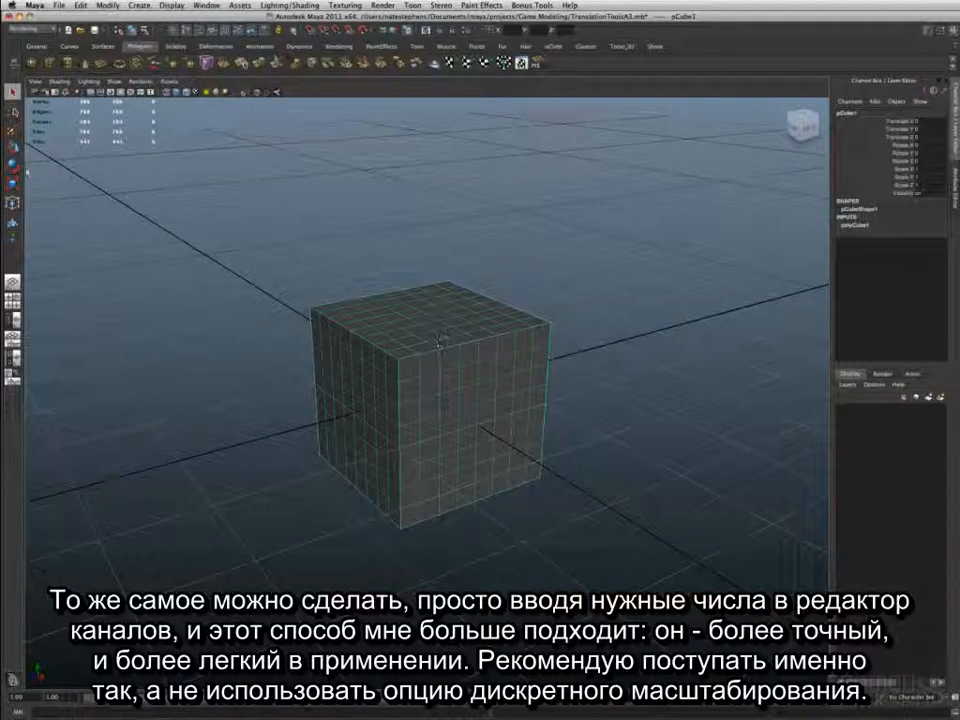
{"action": "double_click", "coordinate": [13, 147]}
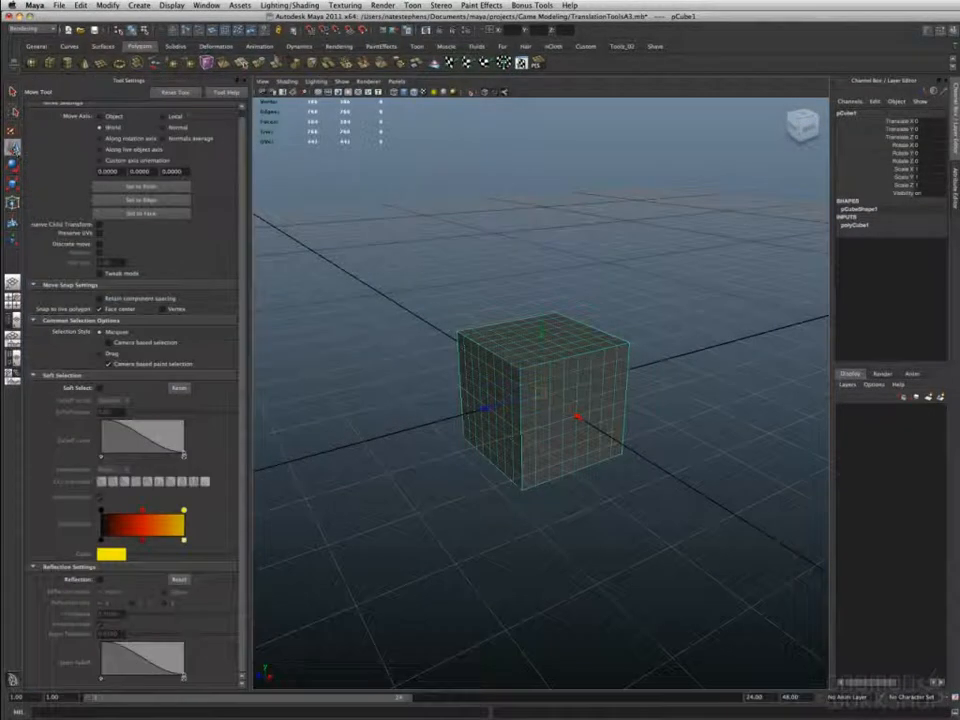
{"action": "left_click", "coordinate": [101, 389]}
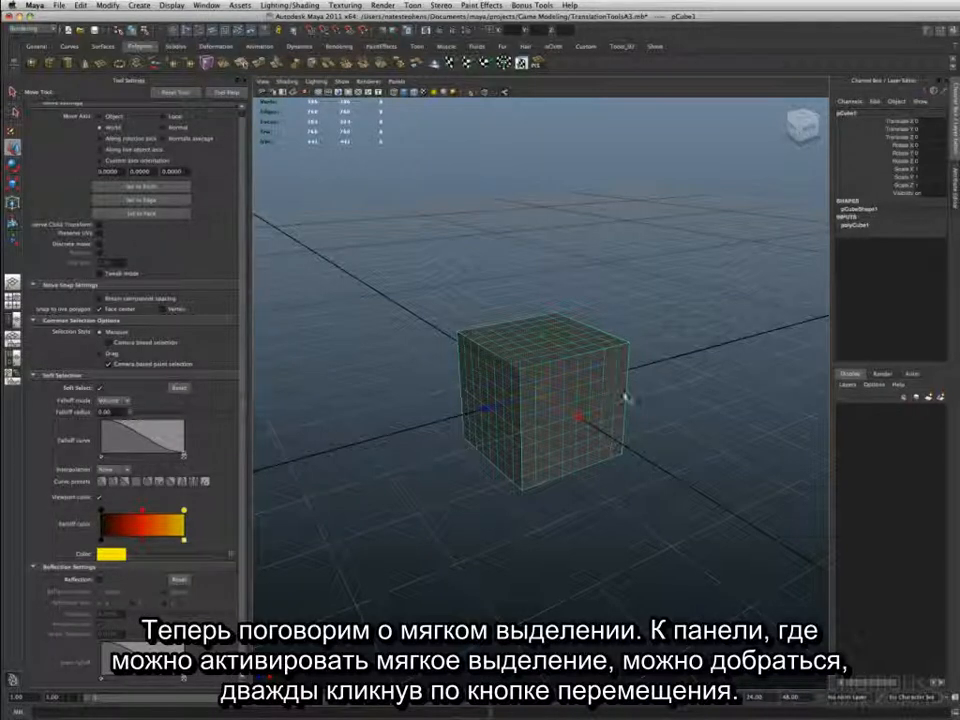
{"action": "key", "text": "F9"}
{"action": "left_click_drag", "start_coordinate": [643, 318], "coordinate": [584, 362]}
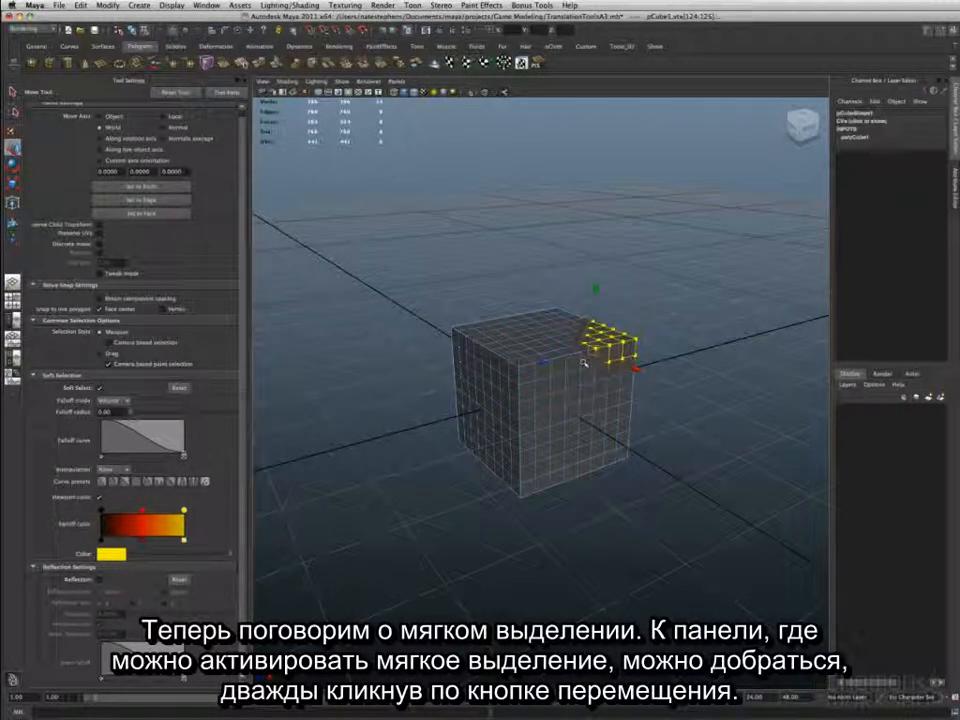
- Increase the soft selection's falloff radius and raise the selected corner vertices along the vertical axis
{"action": "left_click_drag", "start_coordinate": [129, 413], "coordinate": [132, 413]}
{"action": "left_click_drag", "start_coordinate": [596, 289], "coordinate": [598, 248]}
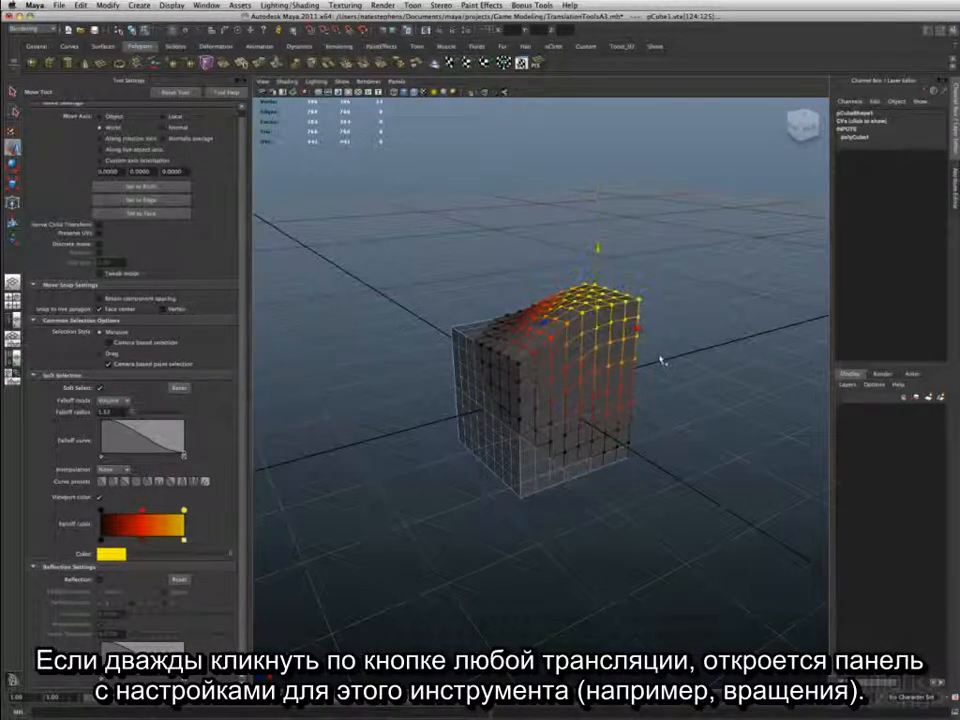
- Soft-select the vertices on the cube's right face and pull them outward, and do the same with the opposite side's vertices
{"action": "left_click_drag", "start_coordinate": [658, 356], "coordinate": [592, 395]}
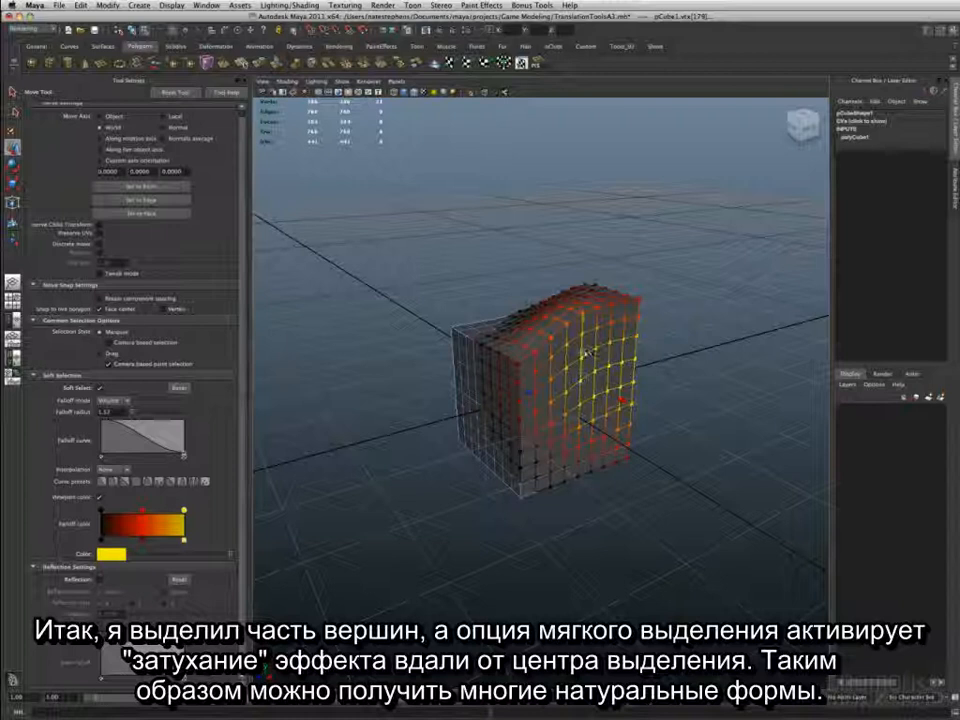
{"action": "left_click_drag", "start_coordinate": [587, 384], "coordinate": [622, 401]}
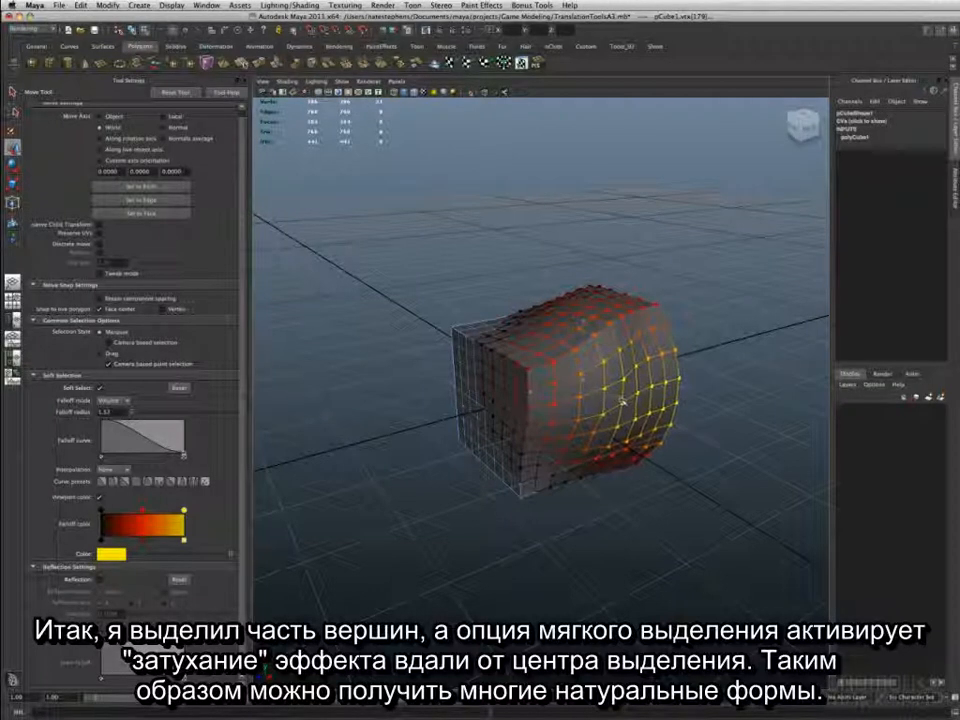
{"action": "left_click_drag", "start_coordinate": [531, 352], "coordinate": [486, 393]}
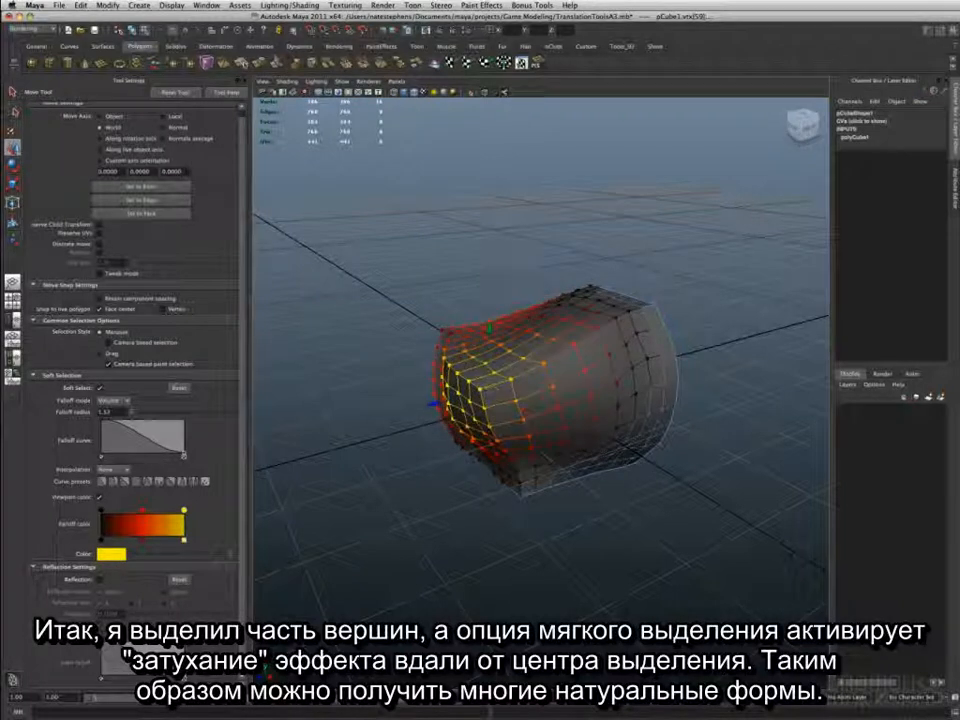
- Raise the soft-selected vertices on the cube's top, and raise them again with the falloff radius set to 1
{"action": "left_click_drag", "start_coordinate": [606, 308], "coordinate": [618, 314]}
{"action": "left_click_drag", "start_coordinate": [570, 276], "coordinate": [569, 259]}
{"action": "double_click", "coordinate": [108, 411]}
{"action": "type", "text": "1"}
{"action": "key", "text": "Return"}
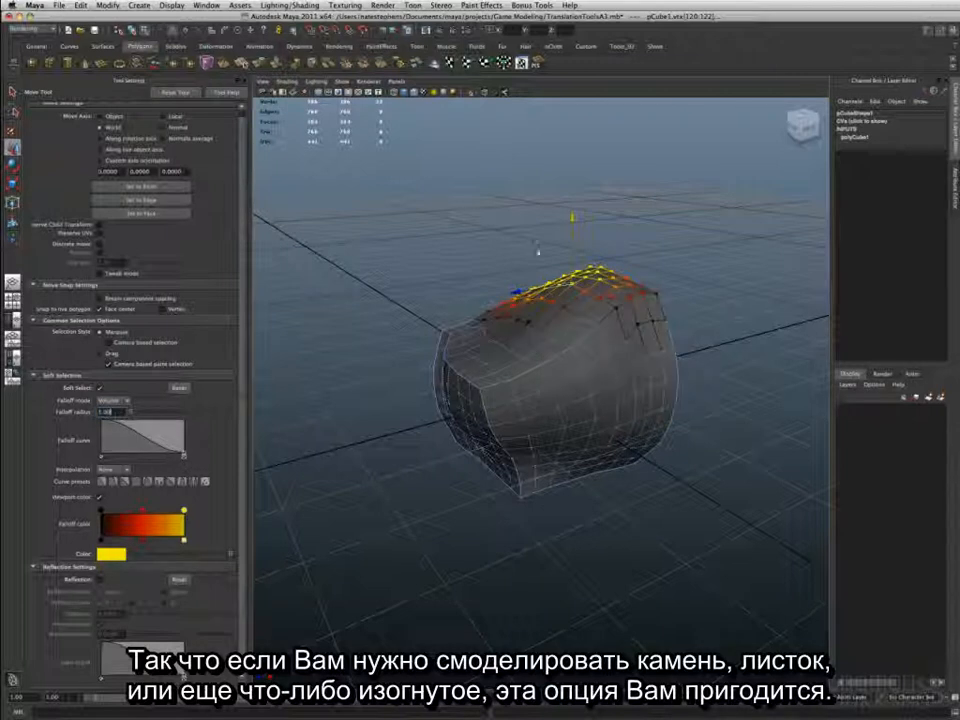
{"action": "left_click_drag", "start_coordinate": [577, 219], "coordinate": [577, 206]}
- Set the falloff radius to 0.5 and raise the top vertices further
{"action": "double_click", "coordinate": [108, 411]}
{"action": "type", "text": ".5"}
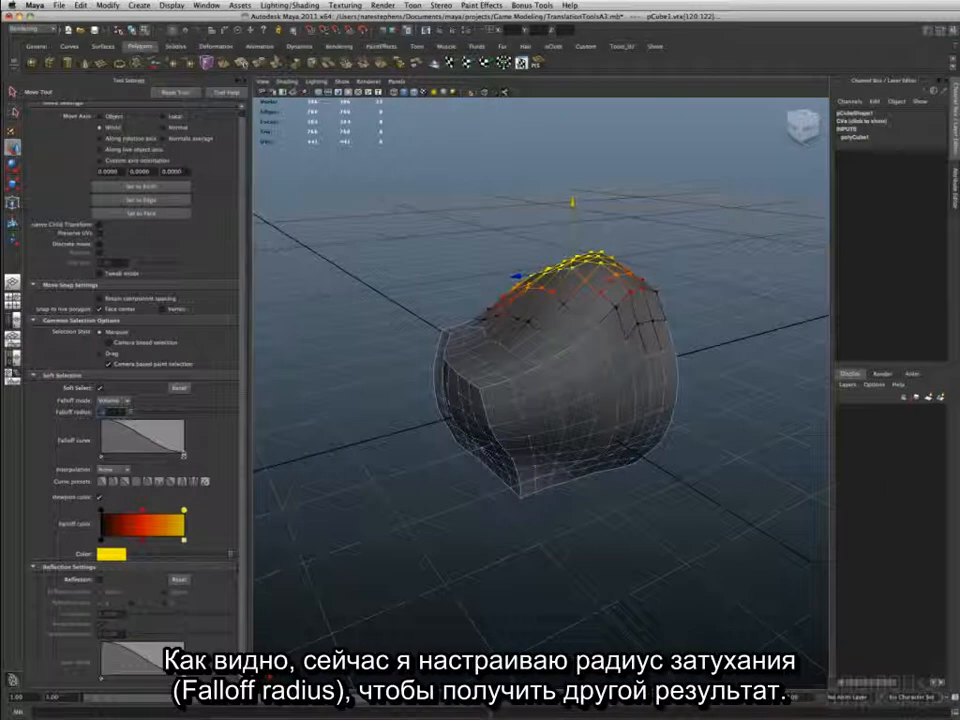
{"action": "key", "text": "Return"}
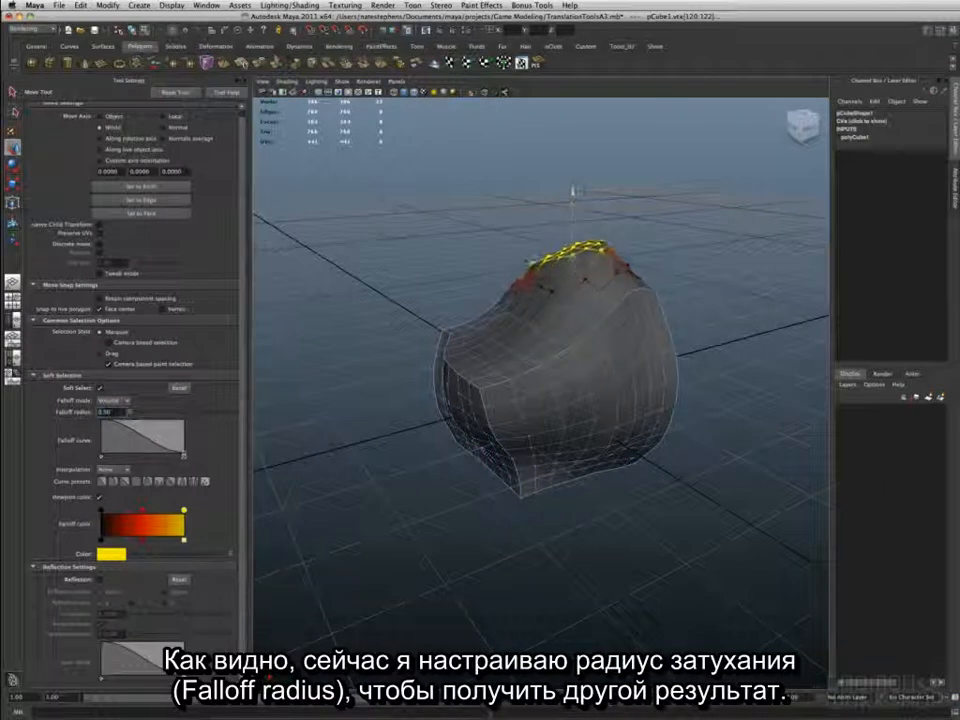
- Return the cube to object mode and turn off the Move tool's Soft Select, closing its settings
{"action": "key", "text": "F8"}
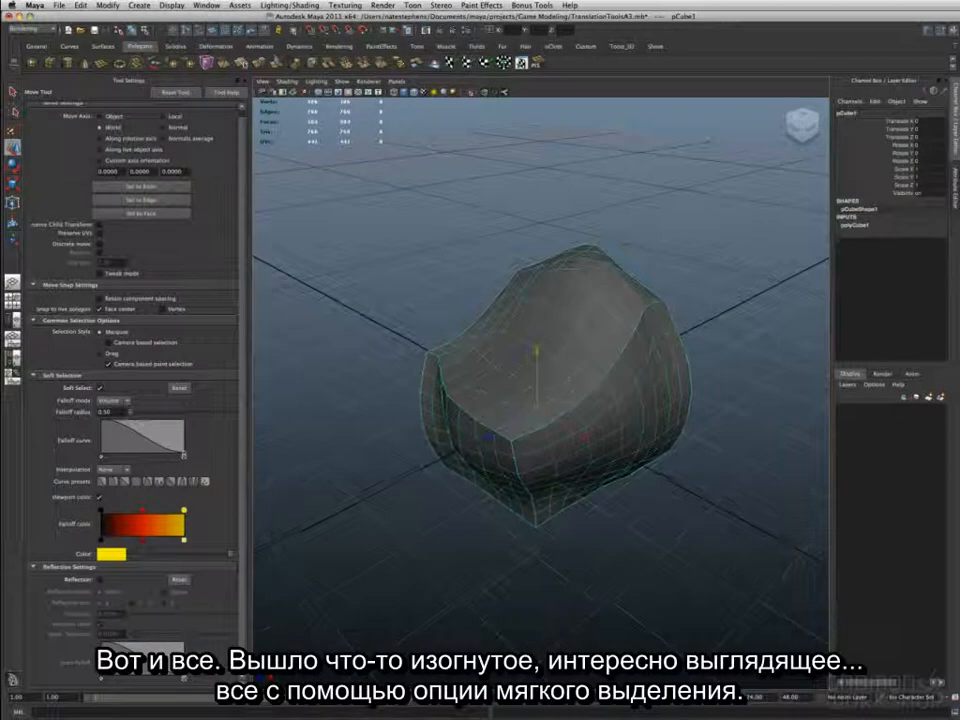
{"action": "right_click_drag", "start_coordinate": [572, 379], "coordinate": [557, 386], "text": "alt"}
{"action": "mouse_move", "coordinate": [560, 395]}
{"action": "left_mouse_down", "text": "alt"}
{"action": "mouse_move", "coordinate": [482, 377]}
{"action": "mouse_move", "coordinate": [340, 371]}
{"action": "mouse_move", "coordinate": [432, 384]}
{"action": "mouse_move", "coordinate": [604, 373]}
{"action": "mouse_move", "coordinate": [525, 386]}
{"action": "mouse_move", "coordinate": [536, 400]}
{"action": "mouse_move", "coordinate": [548, 388]}
{"action": "left_mouse_up", "text": "alt"}
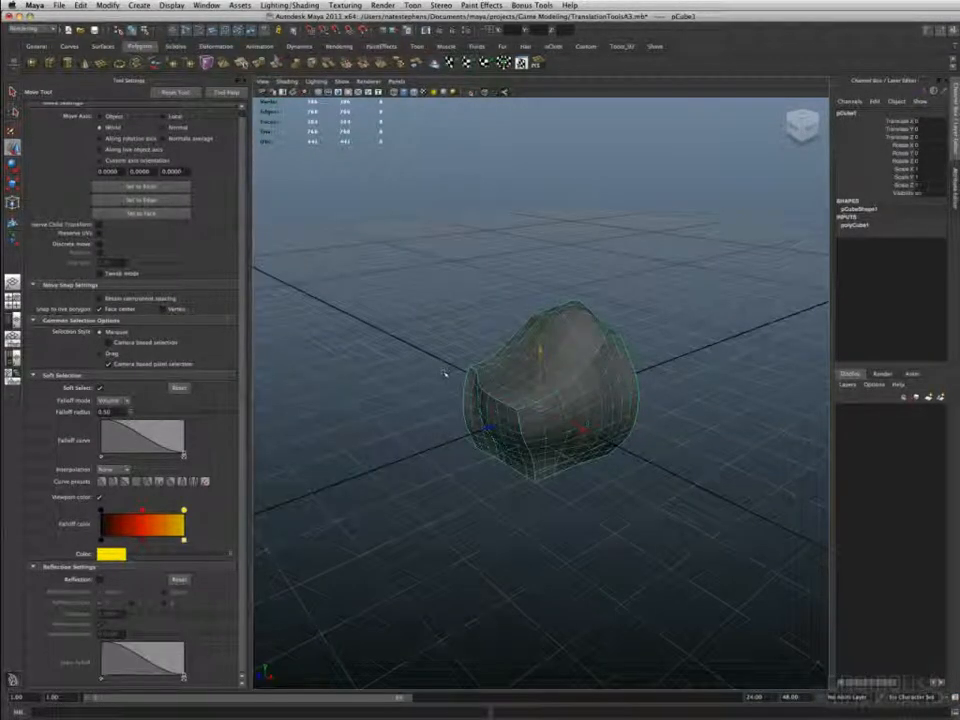
{"action": "left_click", "coordinate": [100, 388]}
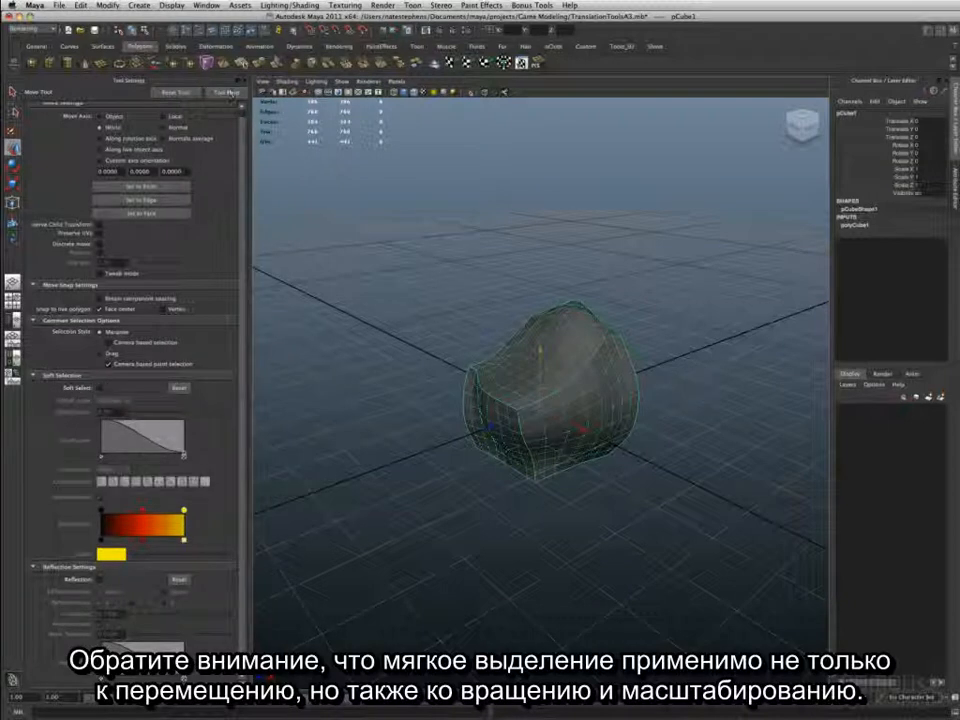
{"action": "left_click", "coordinate": [243, 80]}
{"action": "right_click_drag", "start_coordinate": [359, 343], "coordinate": [382, 345], "text": "alt"}
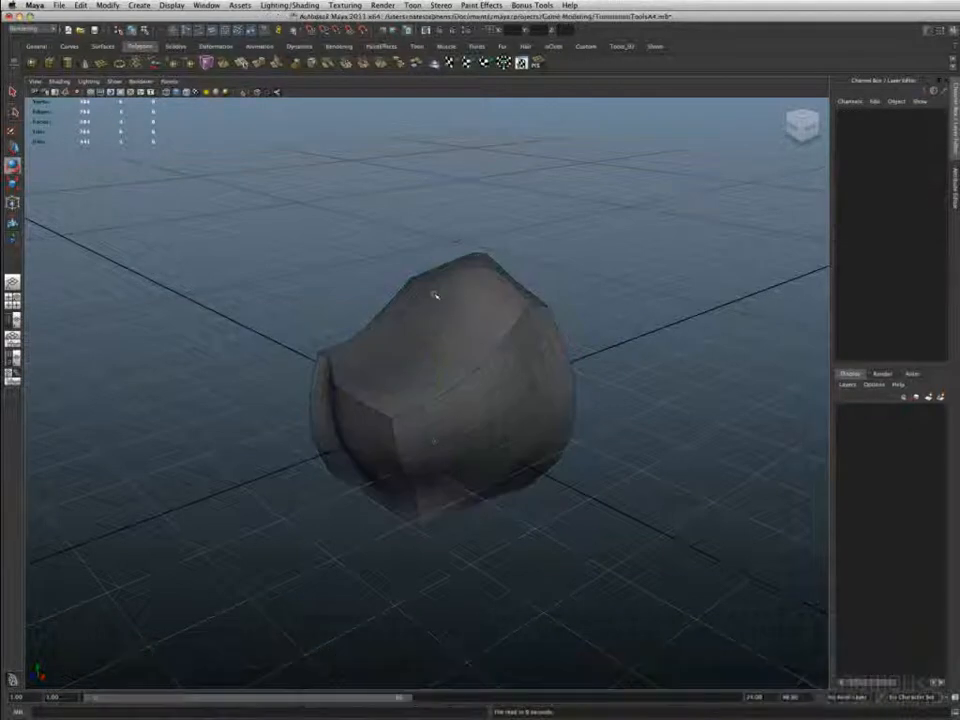
- Select a group of vertices along the top of the deformed cube
{"action": "left_click", "coordinate": [435, 295]}
{"action": "key", "text": "w"}
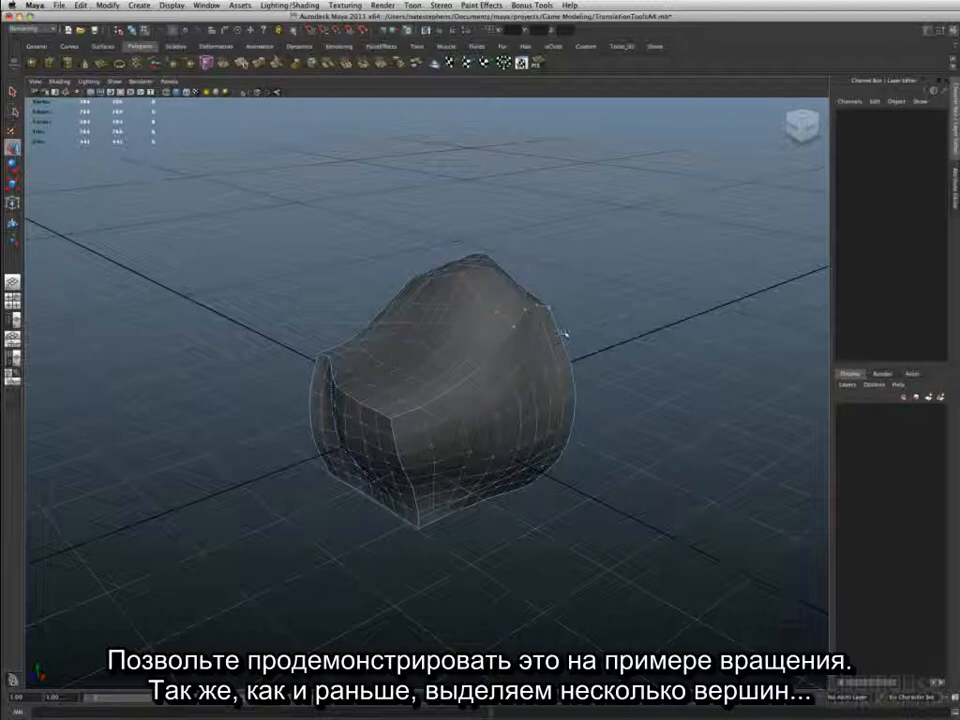
{"action": "left_click_drag", "start_coordinate": [565, 335], "coordinate": [563, 333]}
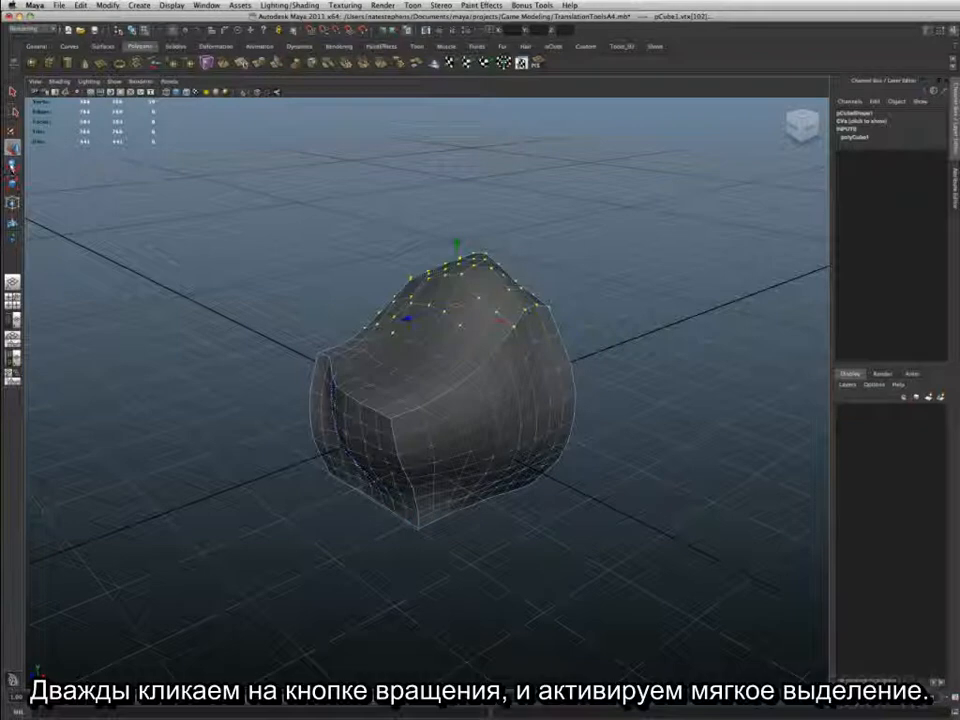
- Turn on Soft Select in the Rotate tool's settings and rotate the selected top vertices about the vertical axis
{"action": "double_click", "coordinate": [12, 166]}
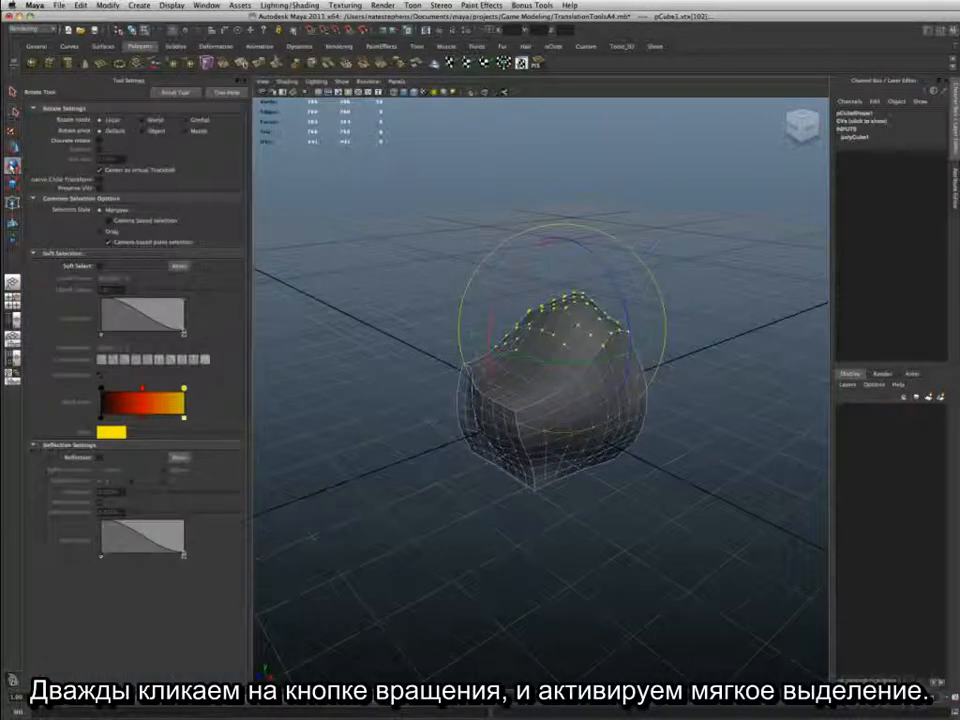
{"action": "left_click", "coordinate": [100, 266]}
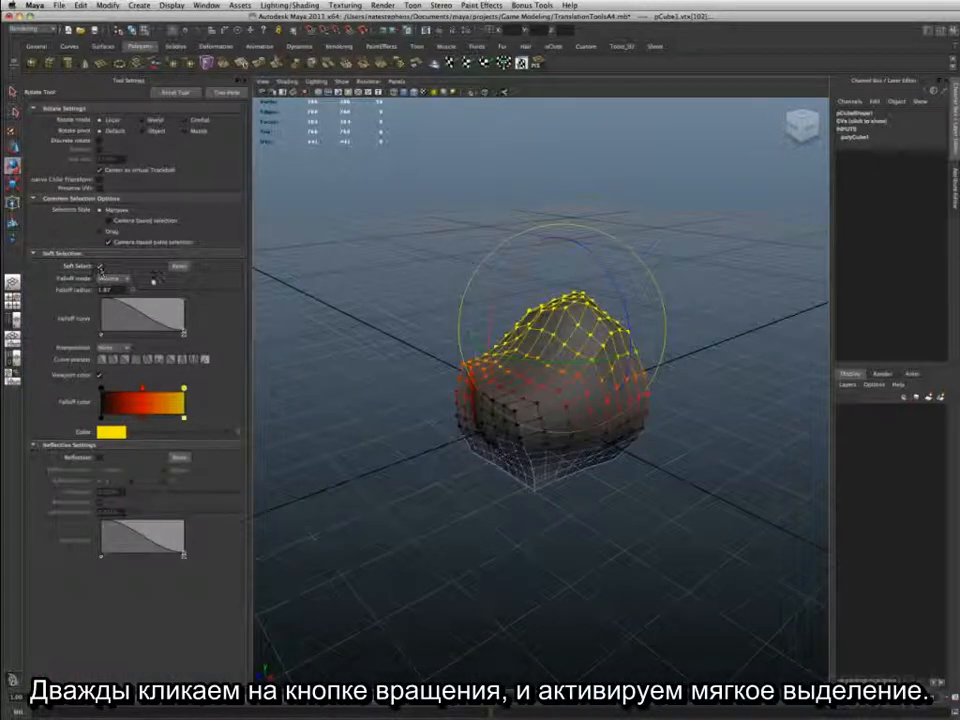
{"action": "left_click_drag", "start_coordinate": [587, 363], "coordinate": [538, 369]}
- Set the Rotate tool's falloff radius to 0.5 and rotate the top vertices further about the vertical axis
{"action": "double_click", "coordinate": [104, 290]}
{"action": "type", "text": "1"}
{"action": "key", "text": "Return"}
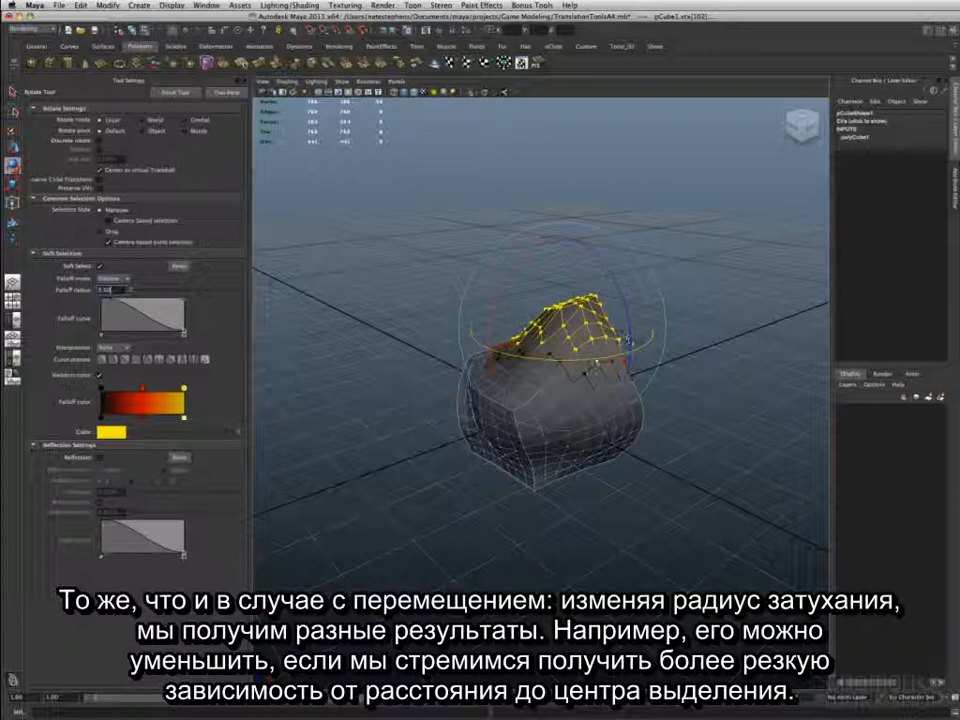
{"action": "left_click_drag", "start_coordinate": [595, 362], "coordinate": [573, 363]}
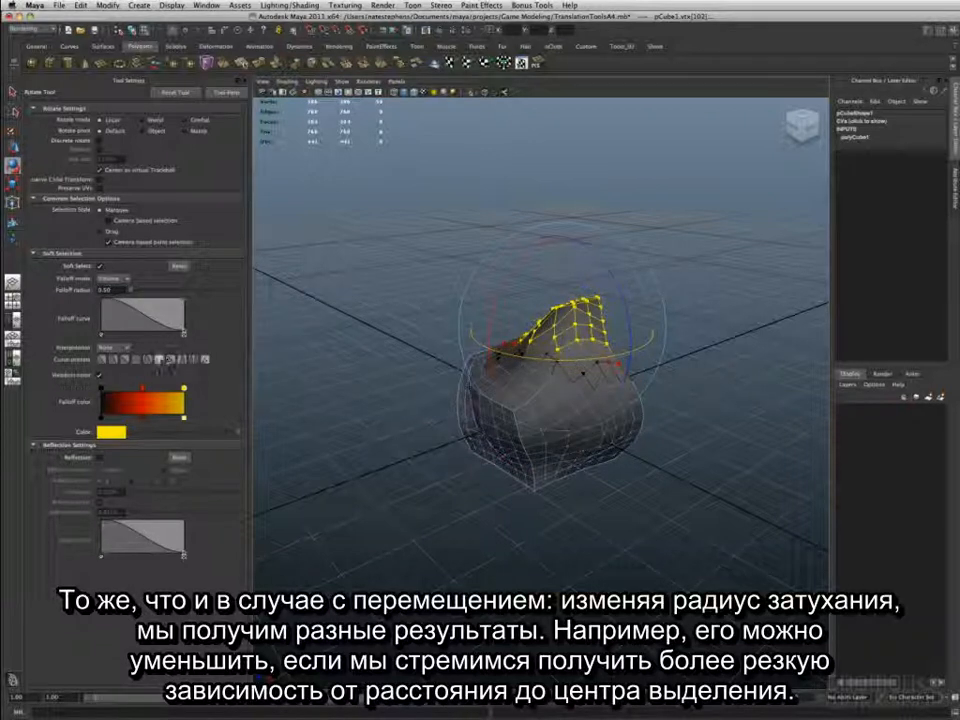
- Rotate the top vertices with the multi-peak falloff curve preset and again with the smooth descending preset
{"action": "left_click", "coordinate": [159, 359]}
{"action": "left_click", "coordinate": [170, 359]}
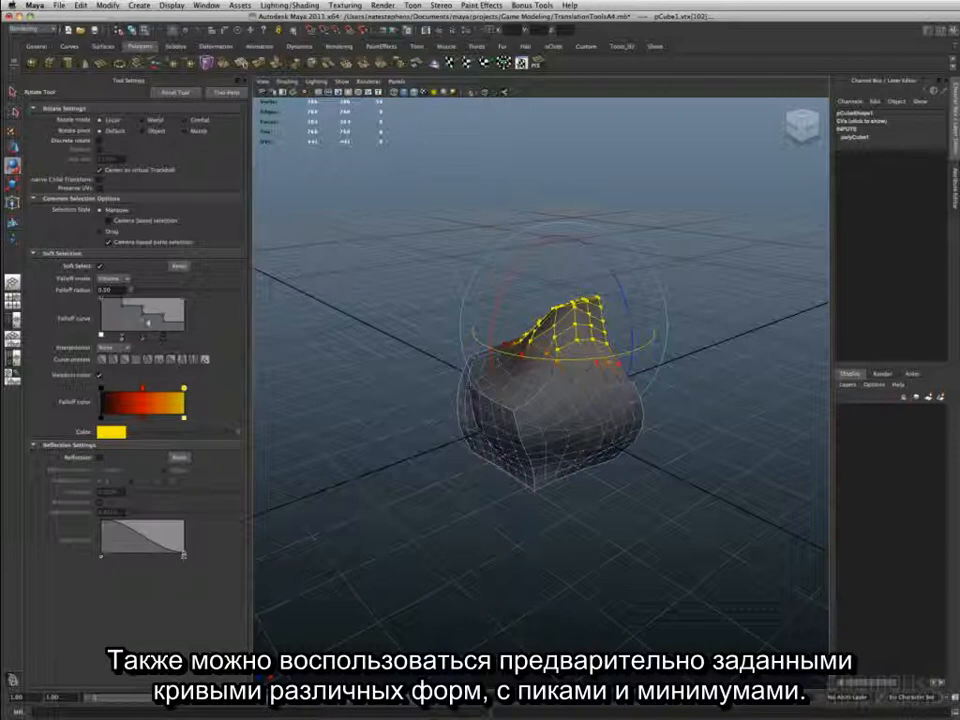
{"action": "left_click", "coordinate": [193, 359]}
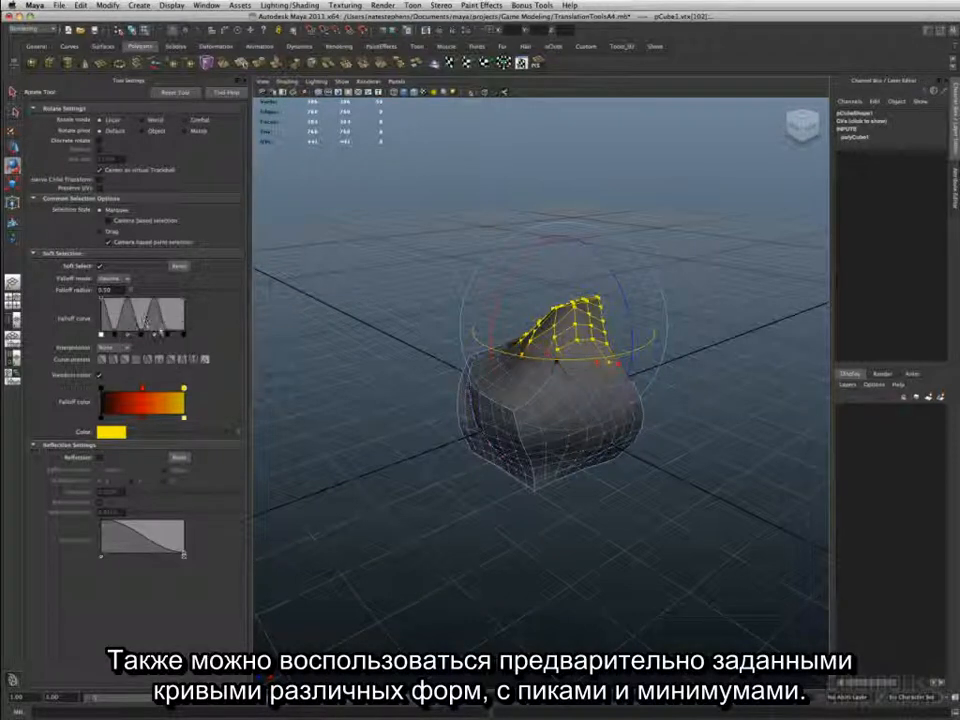
{"action": "left_click_drag", "start_coordinate": [553, 363], "coordinate": [558, 360]}
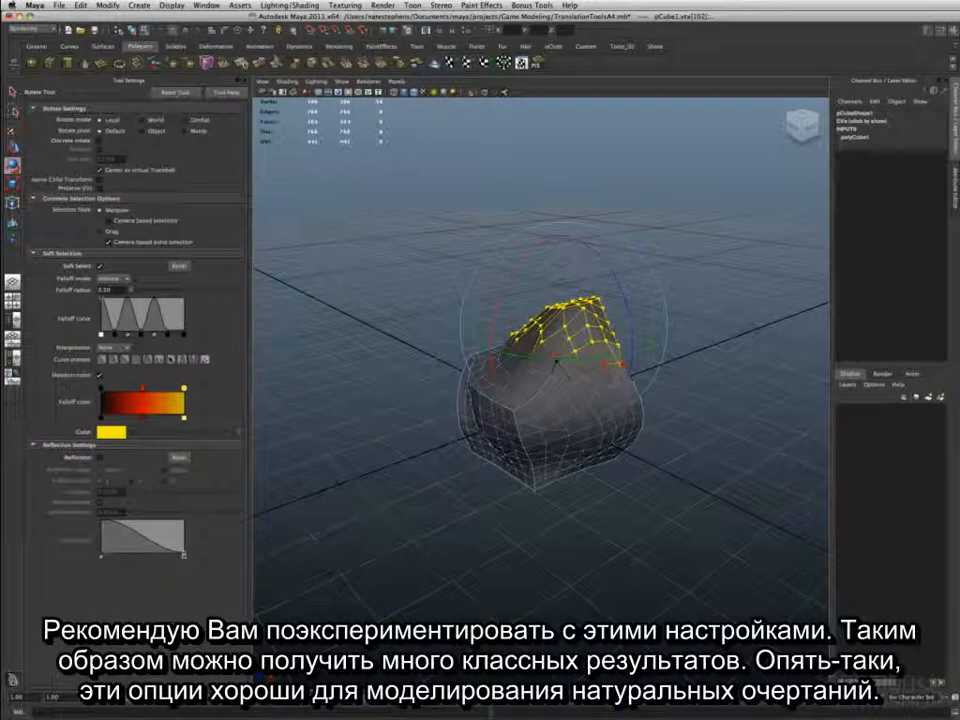
{"action": "left_click", "coordinate": [102, 360]}
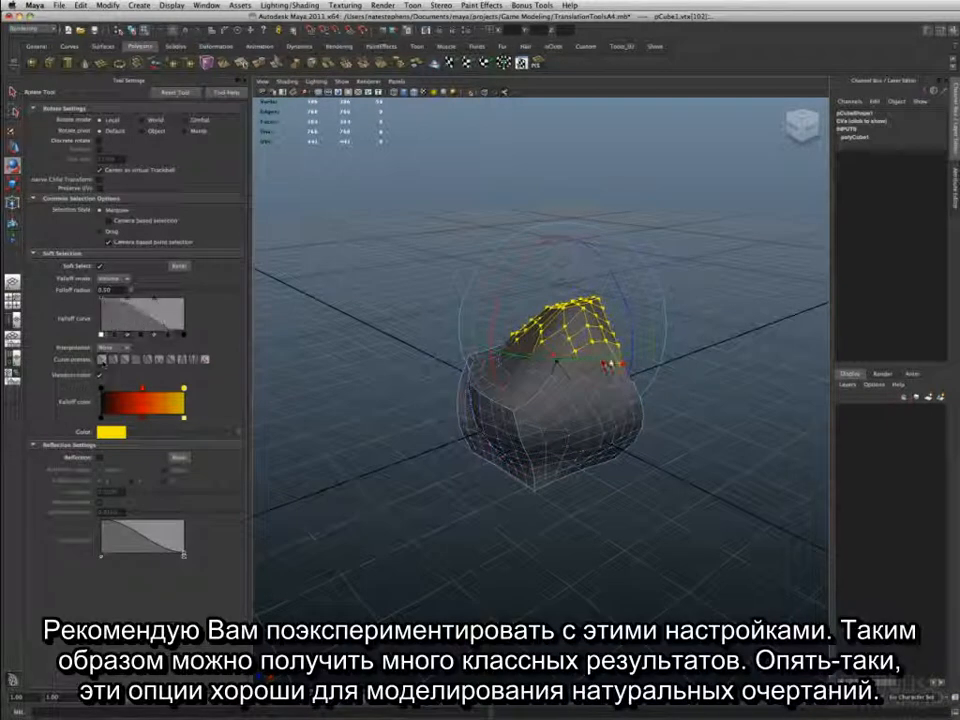
{"action": "left_click_drag", "start_coordinate": [605, 364], "coordinate": [601, 365]}
- Soft-select the cube's upper-left corner vertices with a 2.34 falloff radius and rotate them using the diminishing-peaks and linear falloff curve presets
{"action": "left_click_drag", "start_coordinate": [428, 402], "coordinate": [488, 371]}
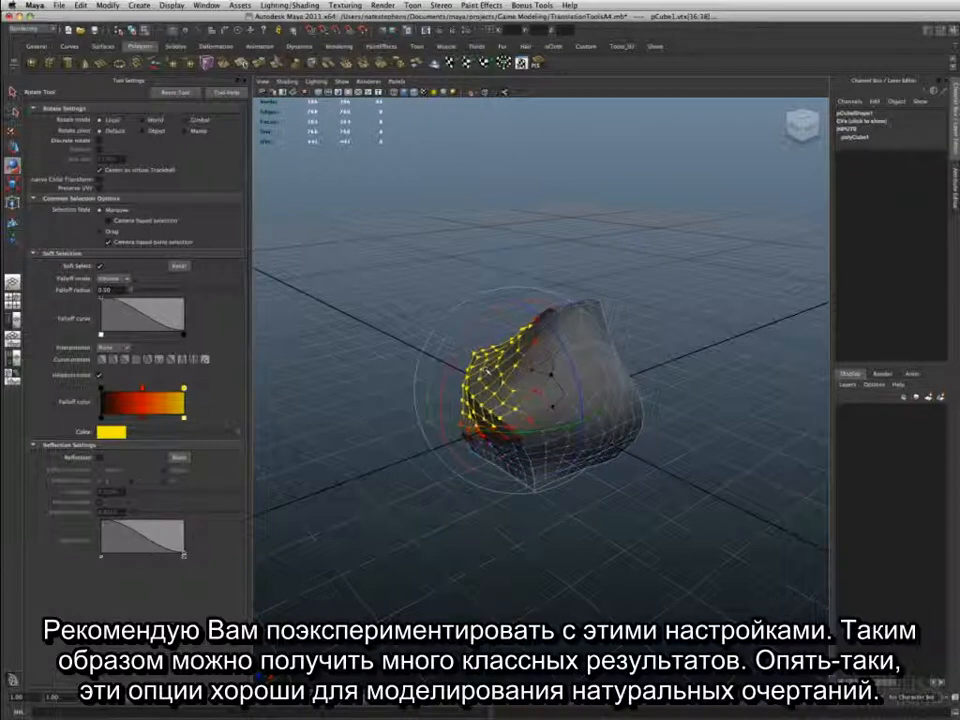
{"action": "left_click_drag", "start_coordinate": [131, 291], "coordinate": [134, 292]}
{"action": "left_click", "coordinate": [205, 360]}
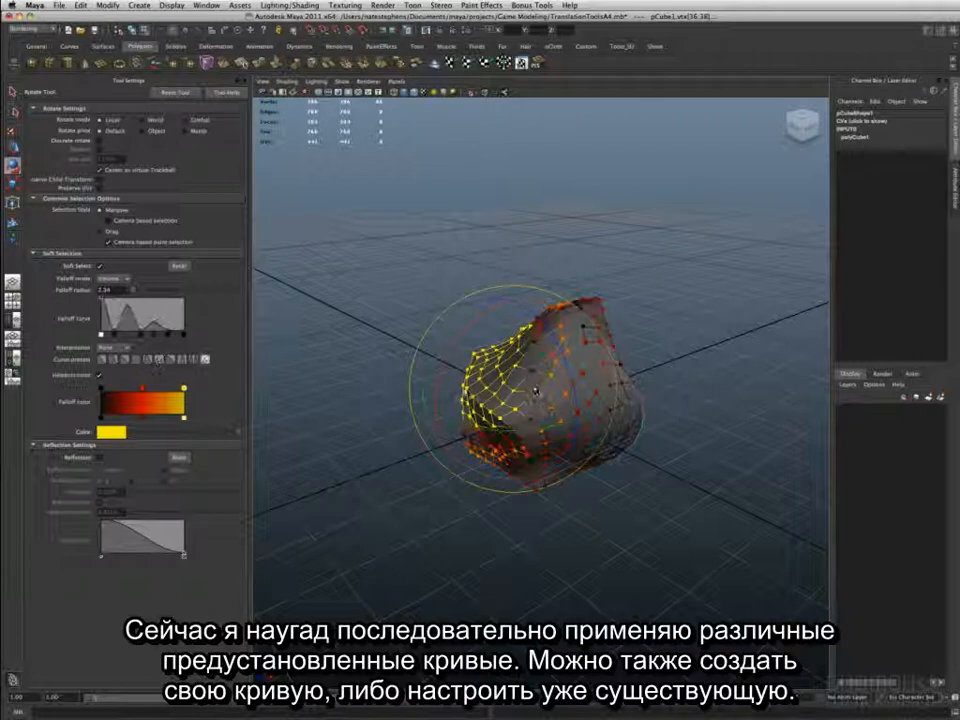
{"action": "mouse_move", "coordinate": [493, 327]}
{"action": "left_mouse_down"}
{"action": "mouse_move", "coordinate": [470, 340]}
{"action": "mouse_move", "coordinate": [492, 338]}
{"action": "mouse_move", "coordinate": [490, 329]}
{"action": "mouse_move", "coordinate": [470, 340]}
{"action": "mouse_move", "coordinate": [489, 315]}
{"action": "left_mouse_up"}
{"action": "left_click", "coordinate": [124, 359]}
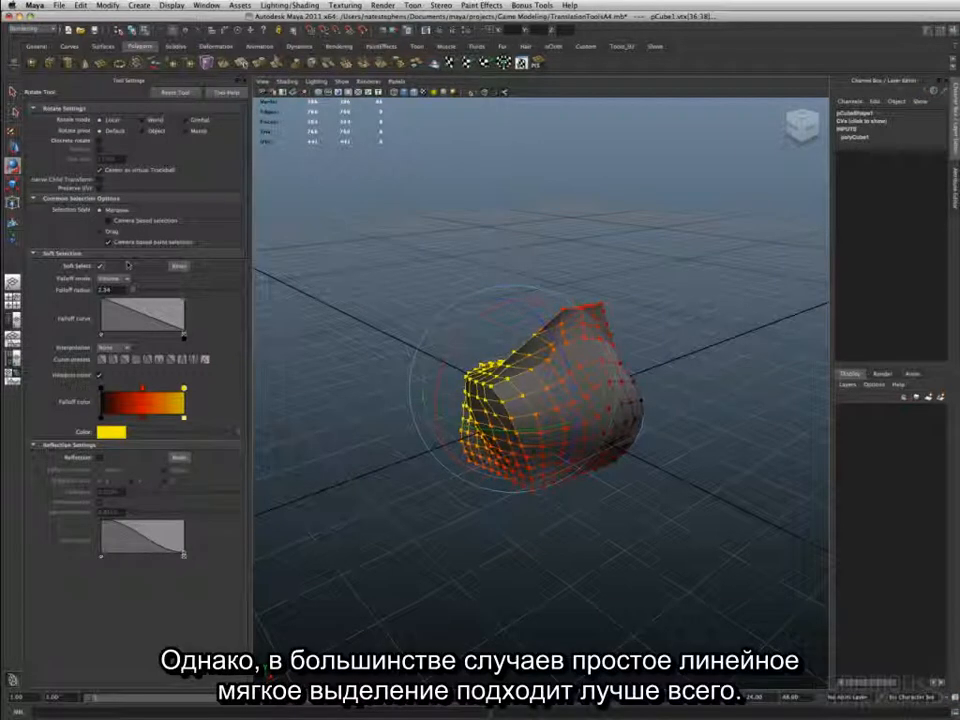
- Turn off the Rotate tool's Soft Select, close its settings and return the cube to object mode
{"action": "left_click", "coordinate": [101, 267]}
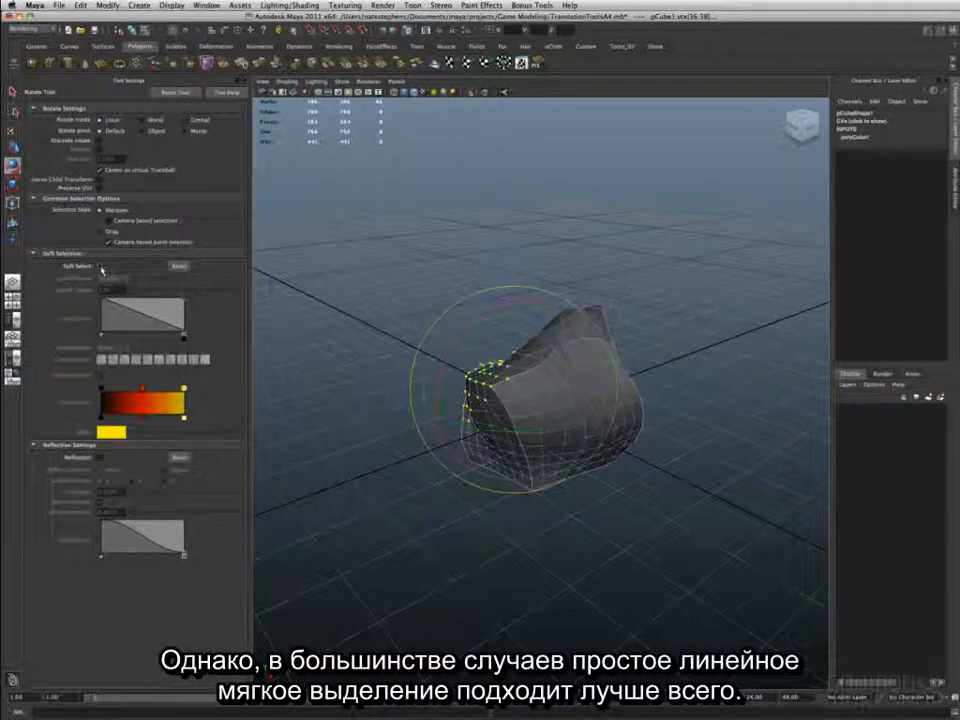
{"action": "left_click", "coordinate": [243, 81]}
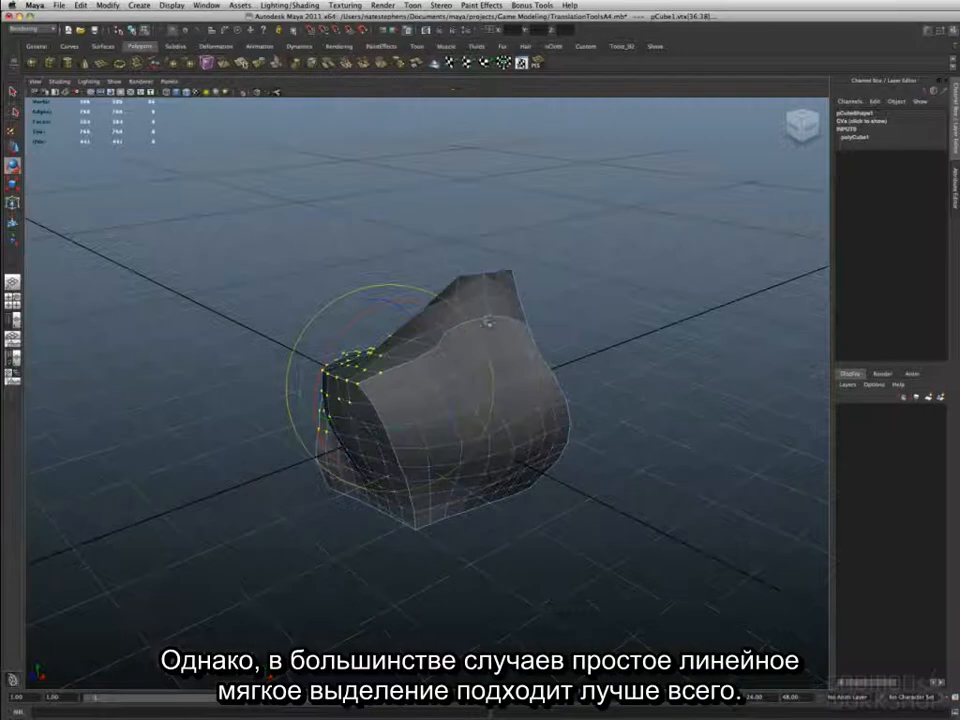
{"action": "key", "text": "F8"}
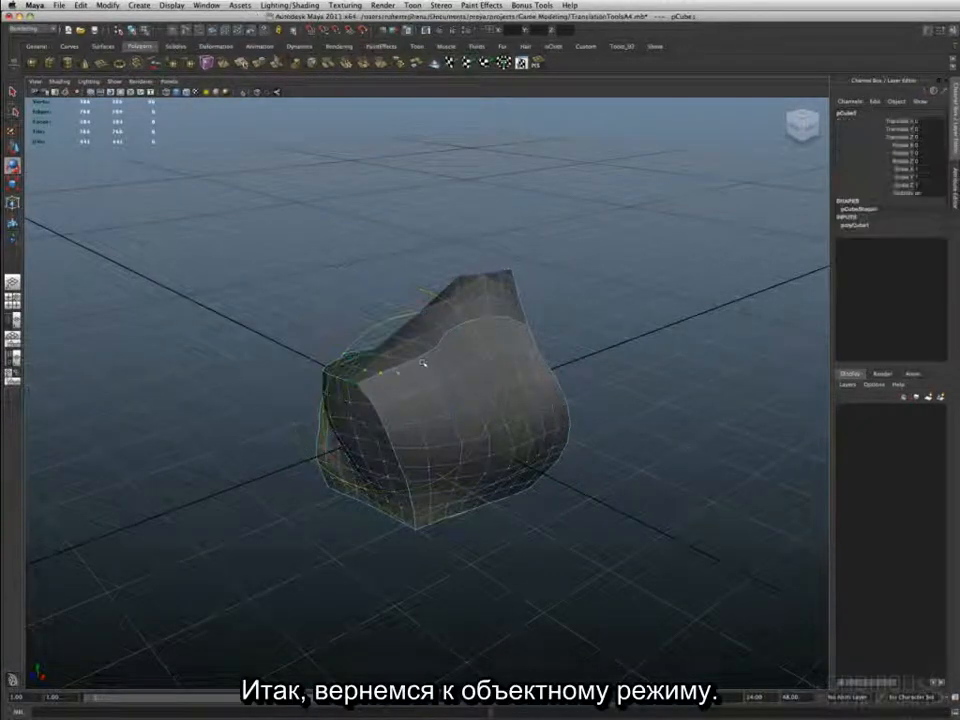
{"action": "left_click_drag", "start_coordinate": [374, 374], "coordinate": [410, 400], "text": "alt"}
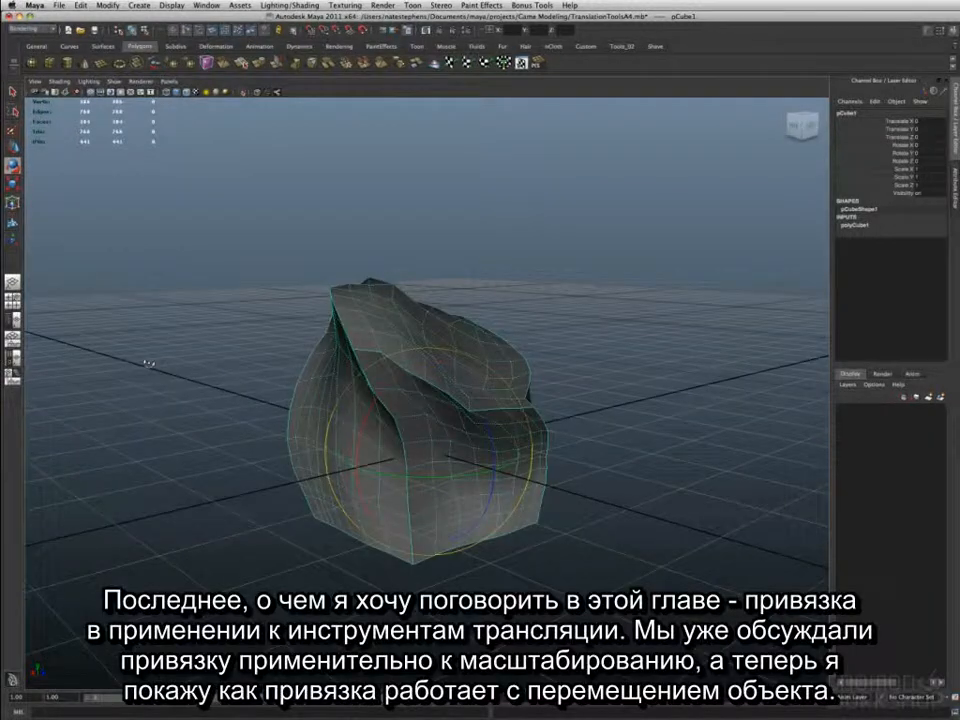
{"action": "left_click_drag", "start_coordinate": [344, 300], "coordinate": [270, 312], "text": "alt"}
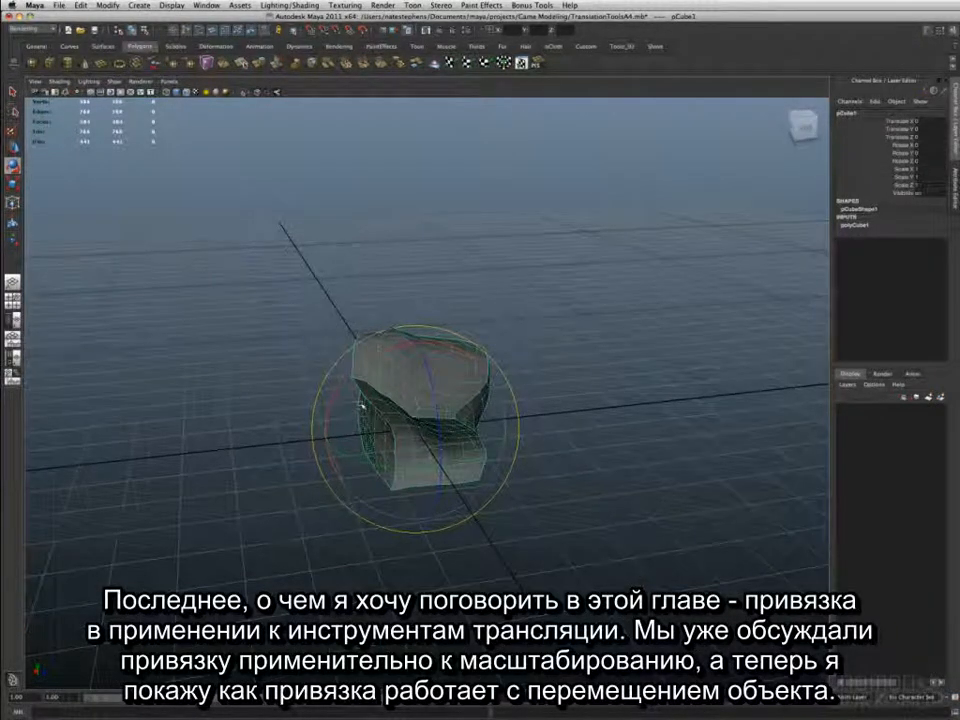
- Try moving the whole cube freely along the Z axis without snapping, and undo the move
{"action": "key", "text": "w"}
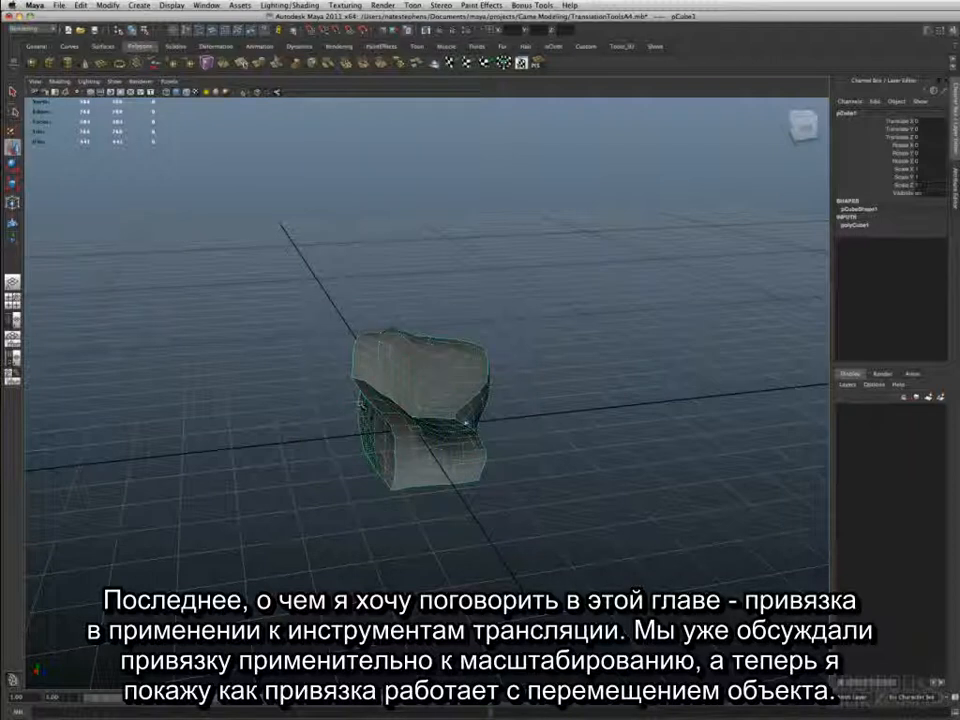
{"action": "left_click_drag", "start_coordinate": [472, 422], "coordinate": [636, 405]}
{"action": "left_click_drag", "start_coordinate": [455, 418], "coordinate": [459, 415], "text": "alt"}
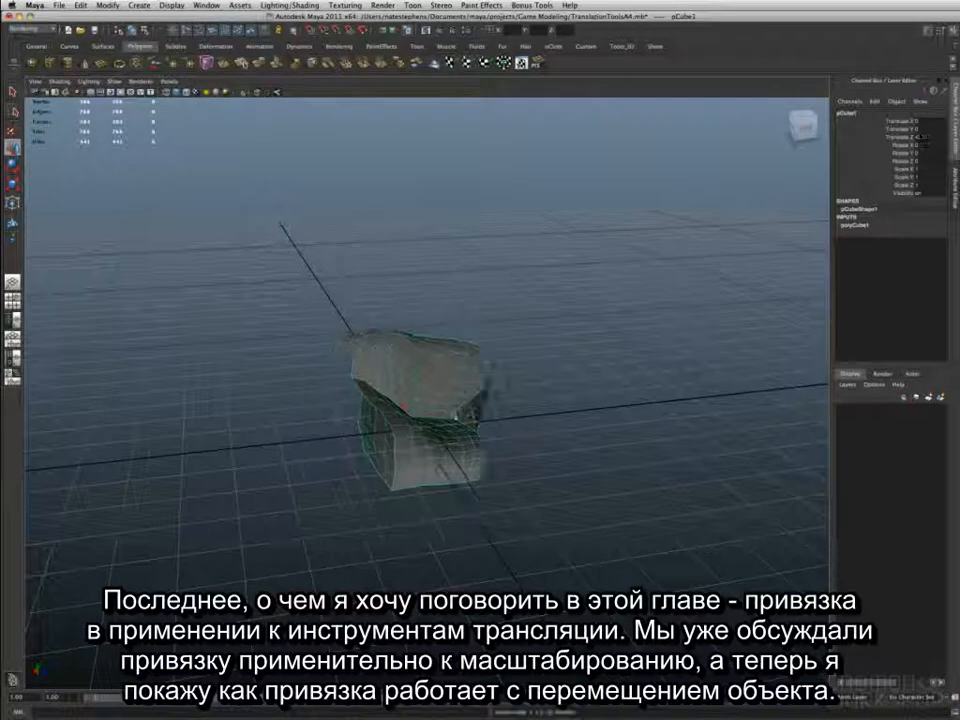
{"action": "key", "text": "super+z"}
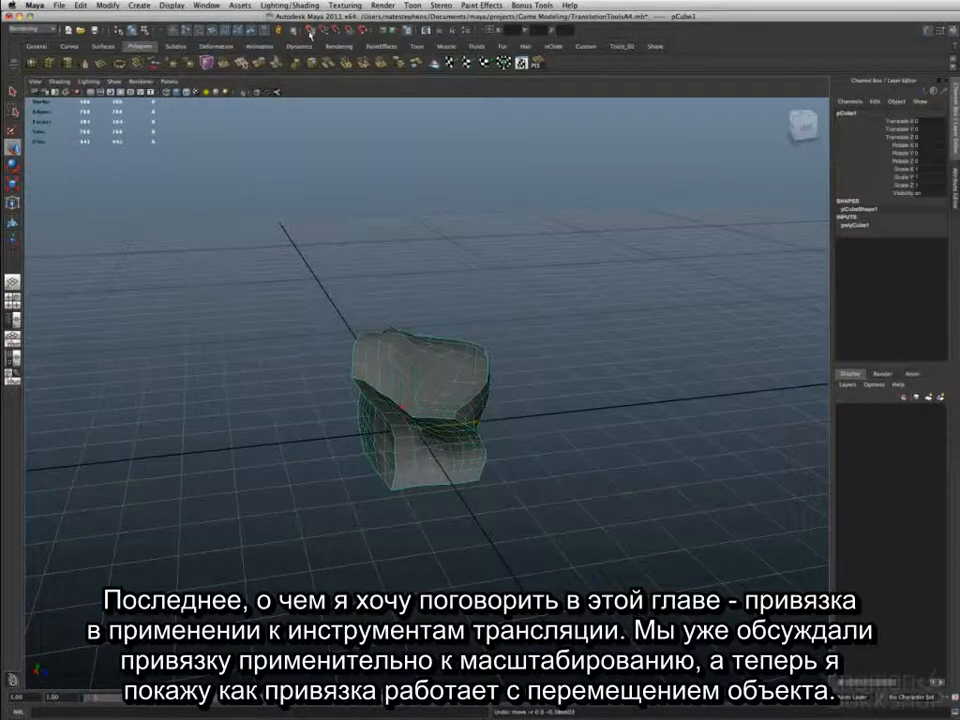
- Move the cube along the Z axis with grid snapping to a Translate Z of -0.25
{"action": "left_click_drag", "start_coordinate": [476, 425], "coordinate": [440, 433]}
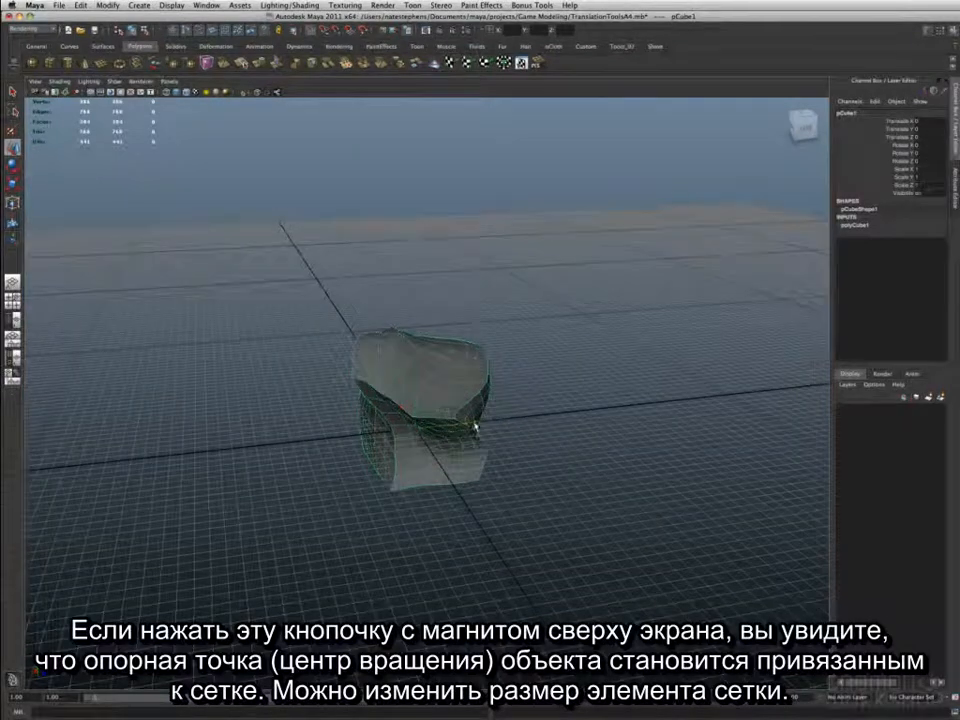
{"action": "left_click_drag", "start_coordinate": [476, 424], "coordinate": [407, 436]}
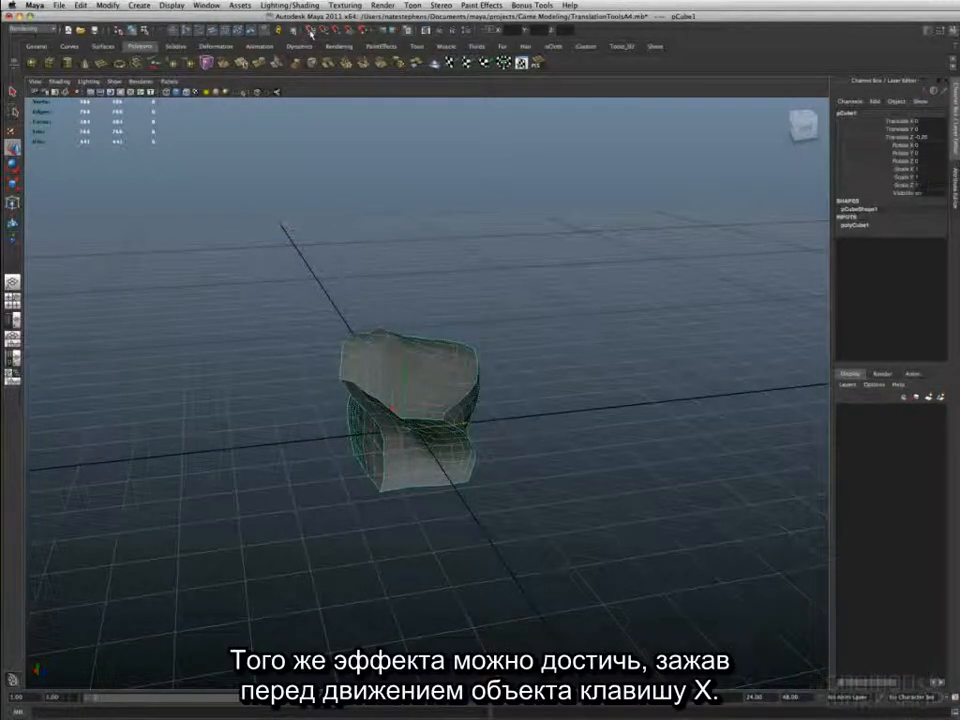
{"action": "middle_click_drag", "start_coordinate": [559, 377], "coordinate": [444, 367], "text": "alt"}
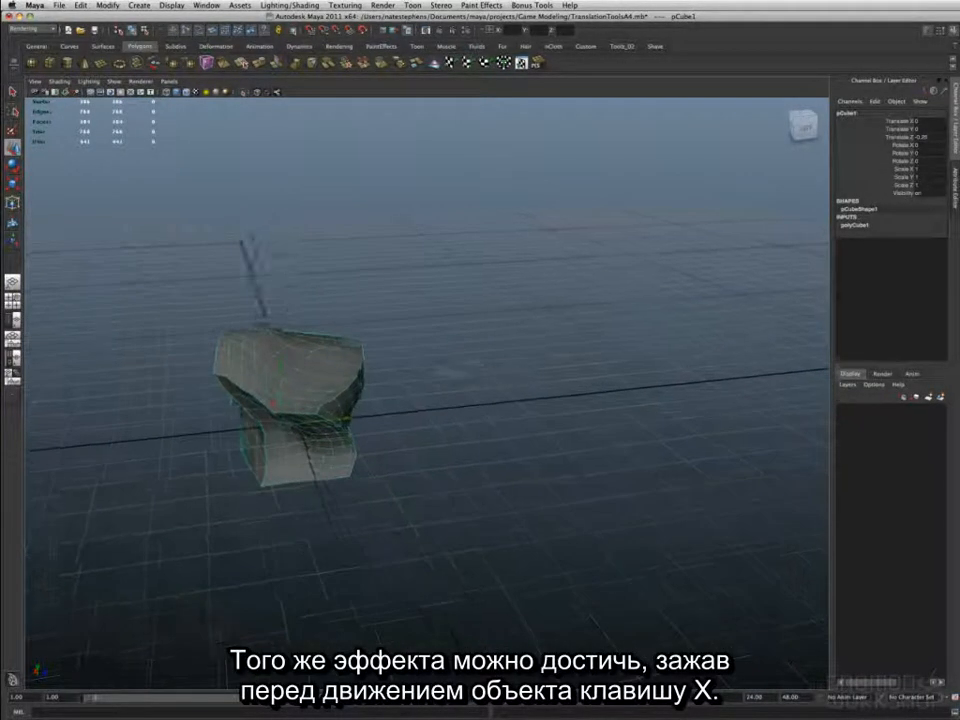
{"action": "scroll", "coordinate": [444, 367], "scroll_direction": "down", "scroll_amount": 2}
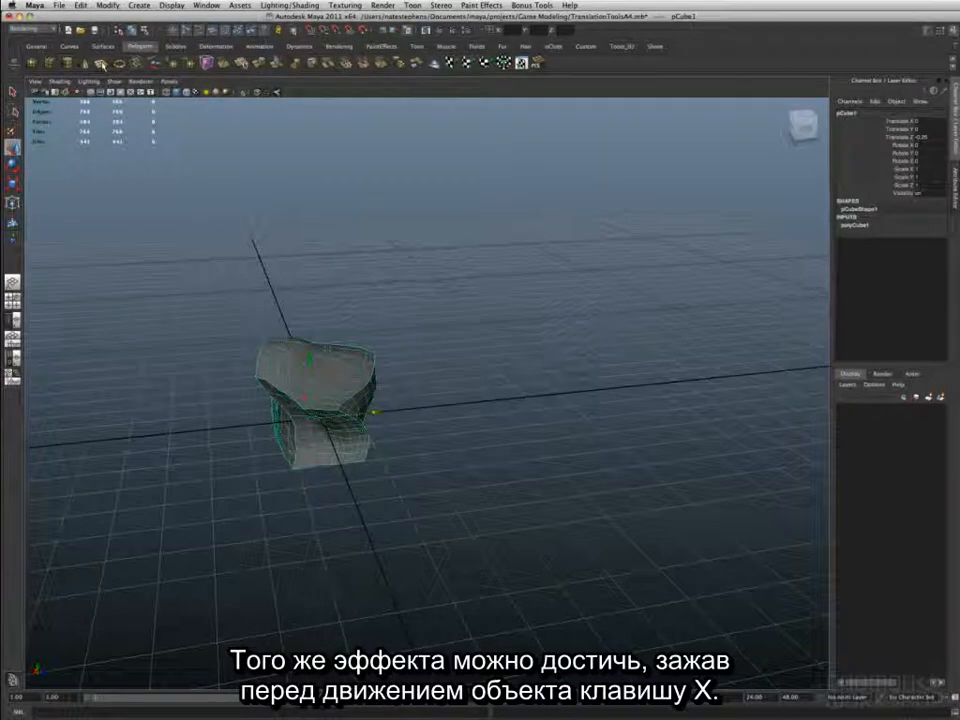
- Create a polygon plane and move it along the Z axis with grid snapping to a Translate Z of 7
{"action": "left_click", "coordinate": [134, 64]}
{"action": "left_click_drag", "start_coordinate": [380, 413], "coordinate": [556, 397]}
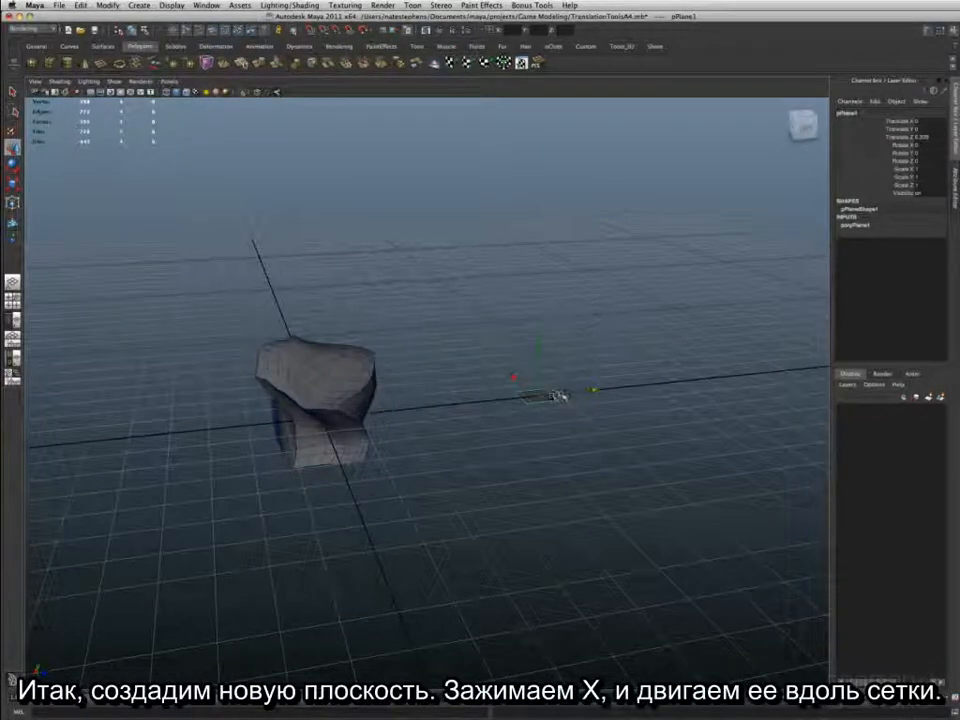
- Set the new plane's width and height to 8
{"action": "left_click", "coordinate": [896, 228]}
{"action": "left_click_drag", "start_coordinate": [929, 233], "coordinate": [926, 242]}
{"action": "type", "text": "8"}
{"action": "key", "text": "Return"}
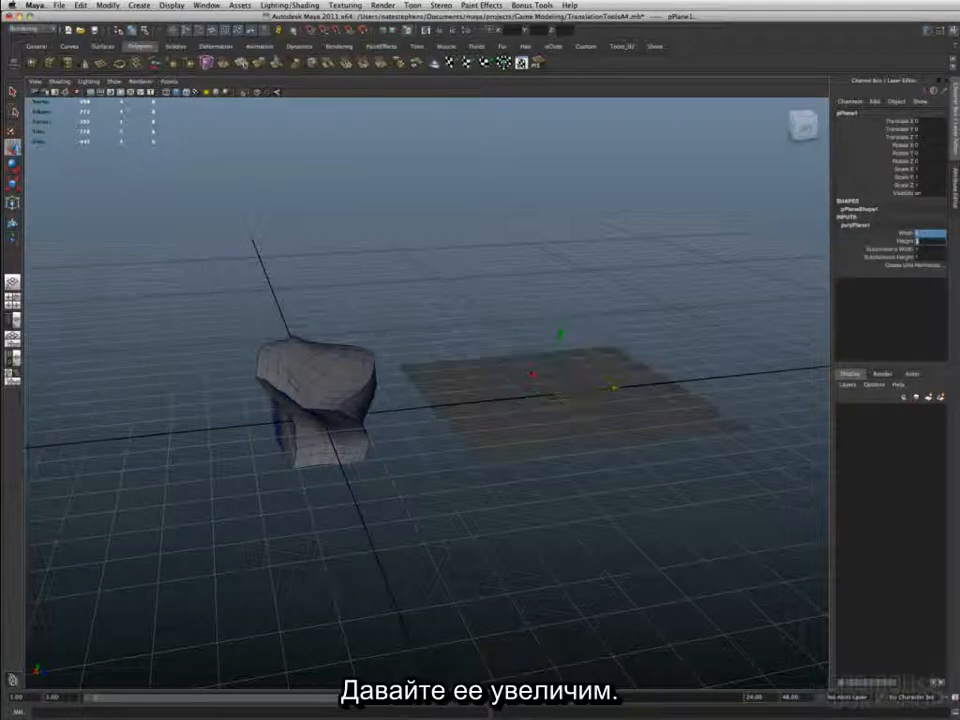
- With the grid hidden, try moving the cube with point snapping onto the plane's near corner vertex, and undo the move
{"action": "left_click", "coordinate": [485, 305]}
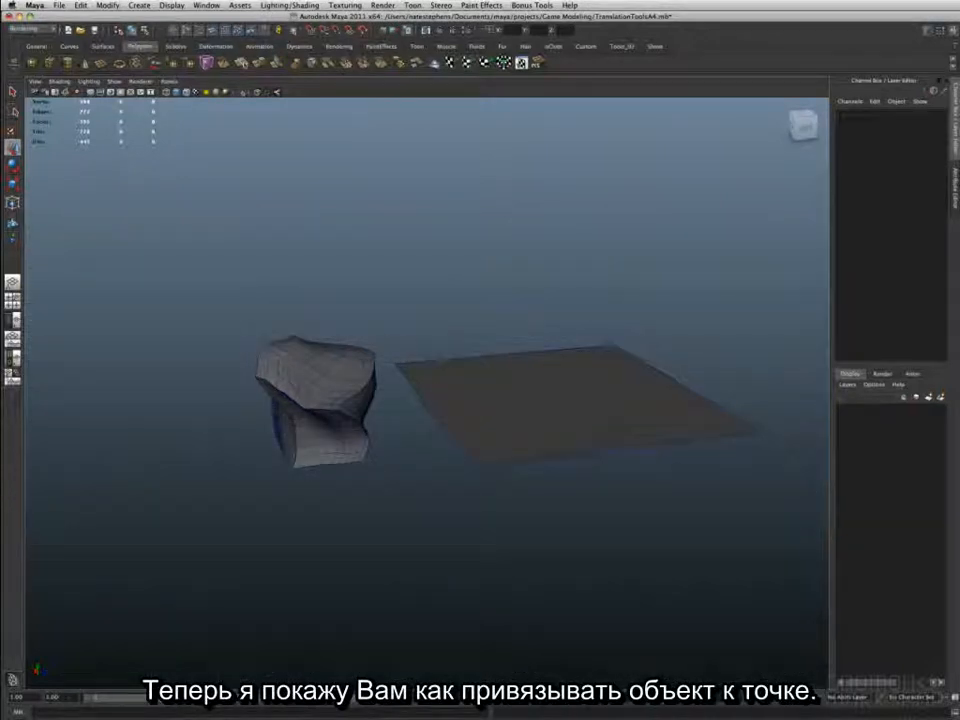
{"action": "left_click", "coordinate": [321, 386]}
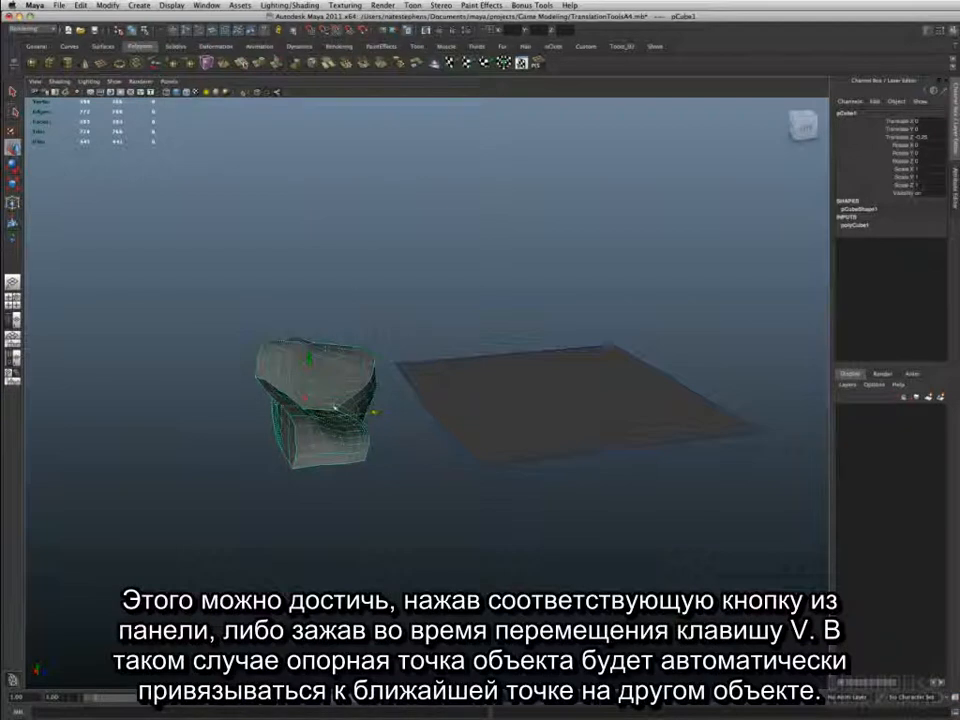
{"action": "left_click_drag", "start_coordinate": [317, 424], "coordinate": [433, 457]}
{"action": "key", "text": "super+z"}
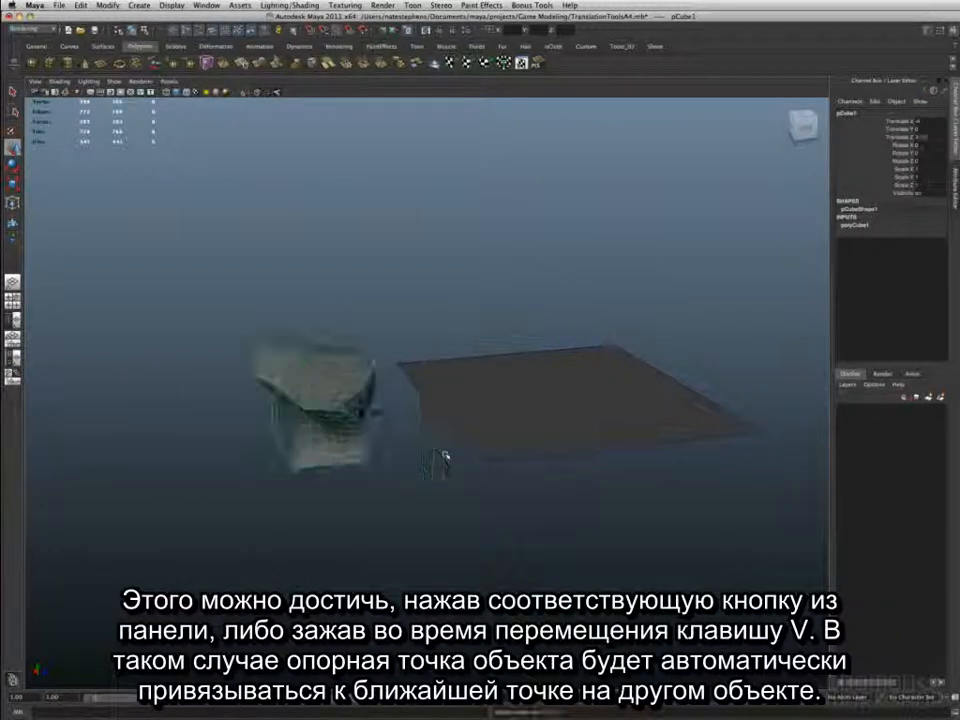
- With the grid shown and permanent snapping off, move the cube freely and grid-snap it to the origin
{"action": "key", "text": "g"}
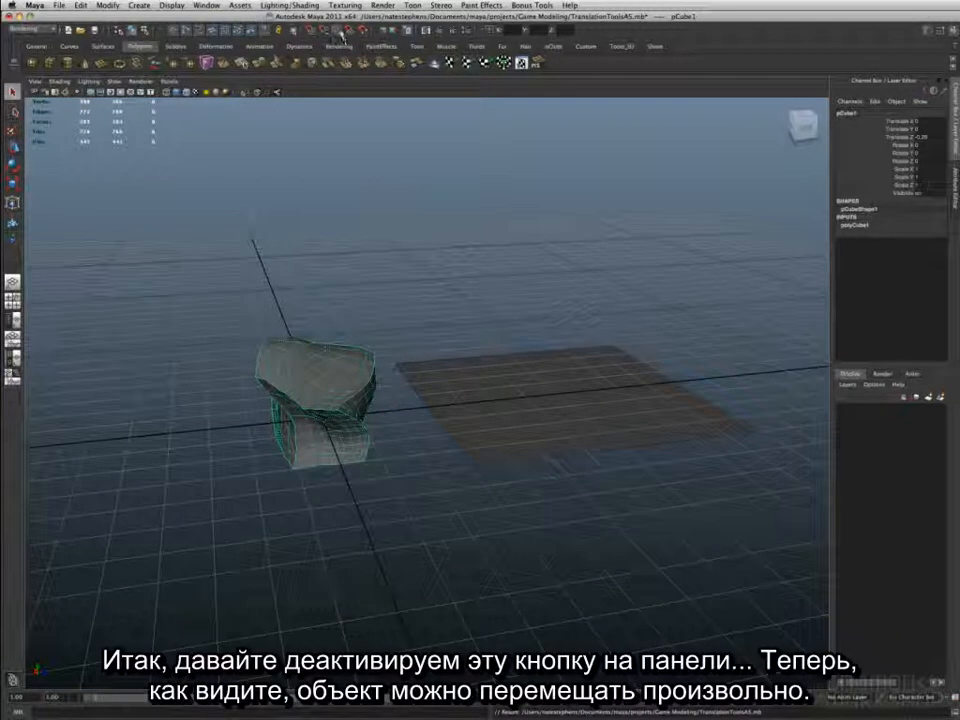
{"action": "key", "text": "w"}
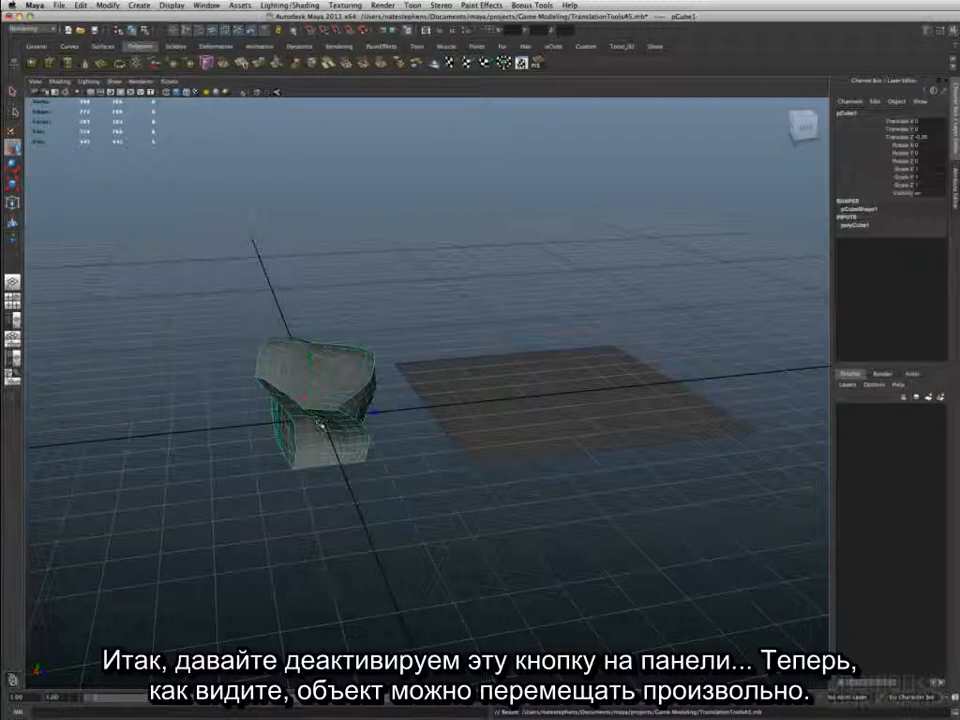
{"action": "left_click_drag", "start_coordinate": [352, 412], "coordinate": [334, 421]}
{"action": "key", "text": "x"}
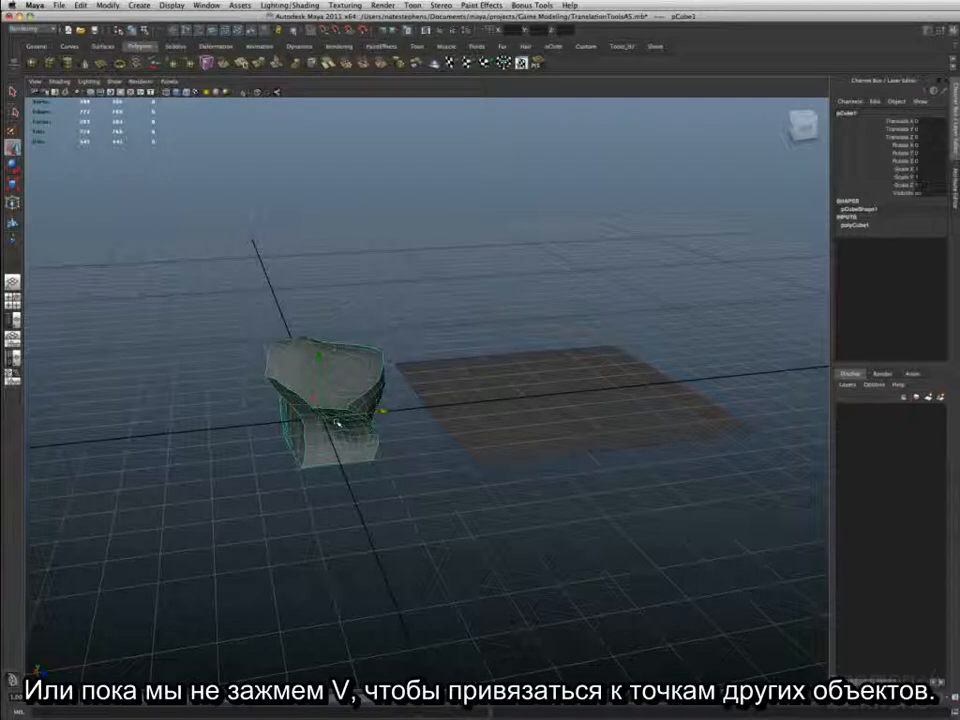
- Point-snap the cube onto the plane's corner vertex at Translate X 4, Z 3, and grid-snap it back to the origin
{"action": "left_click_drag", "start_coordinate": [337, 423], "coordinate": [397, 392]}
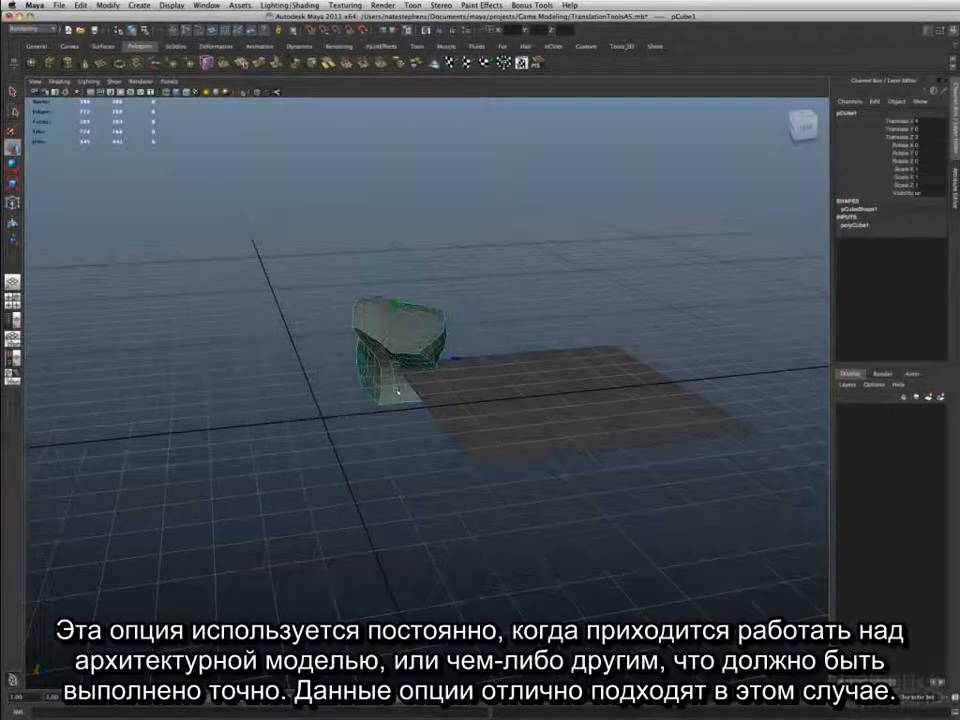
{"action": "left_click_drag", "start_coordinate": [429, 363], "coordinate": [323, 413]}
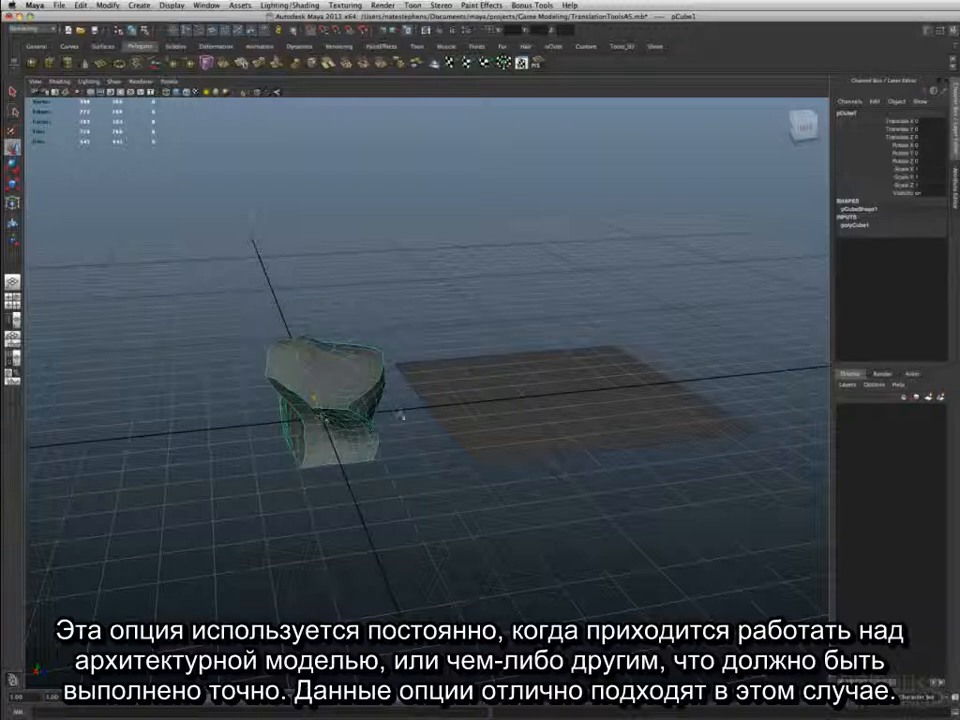
- Select the cube and frame it in the perspective view with some space around it
{"action": "left_click_drag", "start_coordinate": [402, 418], "coordinate": [361, 438], "text": "alt"}
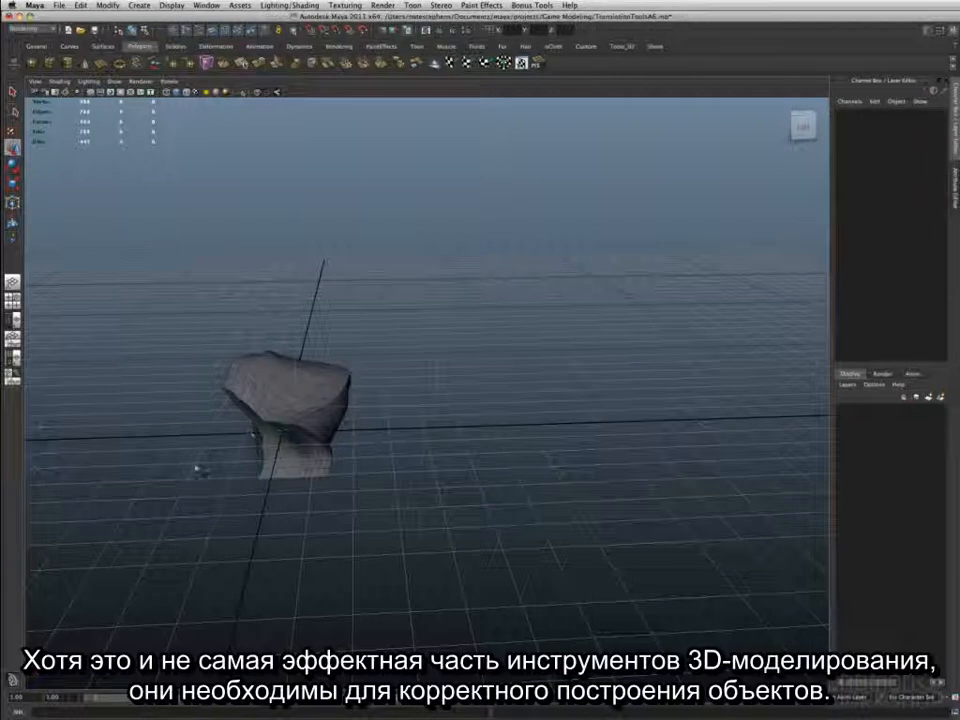
{"action": "left_click", "coordinate": [255, 436]}
{"action": "key", "text": "f"}
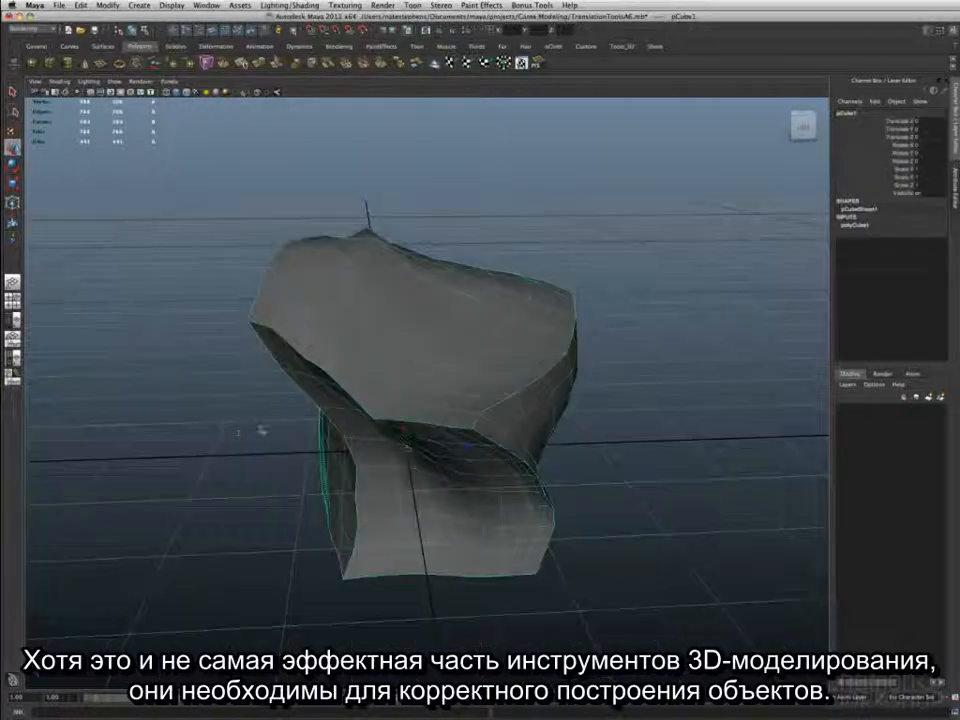
{"action": "right_click_drag", "start_coordinate": [362, 435], "coordinate": [202, 428], "text": "alt"}
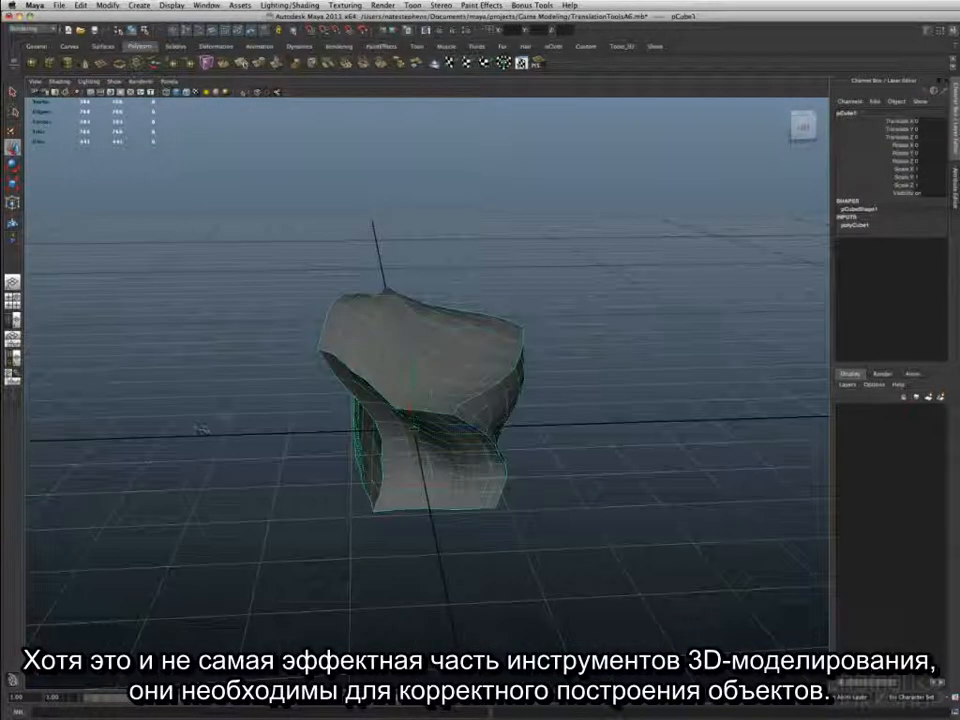
- Show the Rotate and Scale manipulators on the cube and return to the Move tool
{"action": "key", "text": "e"}
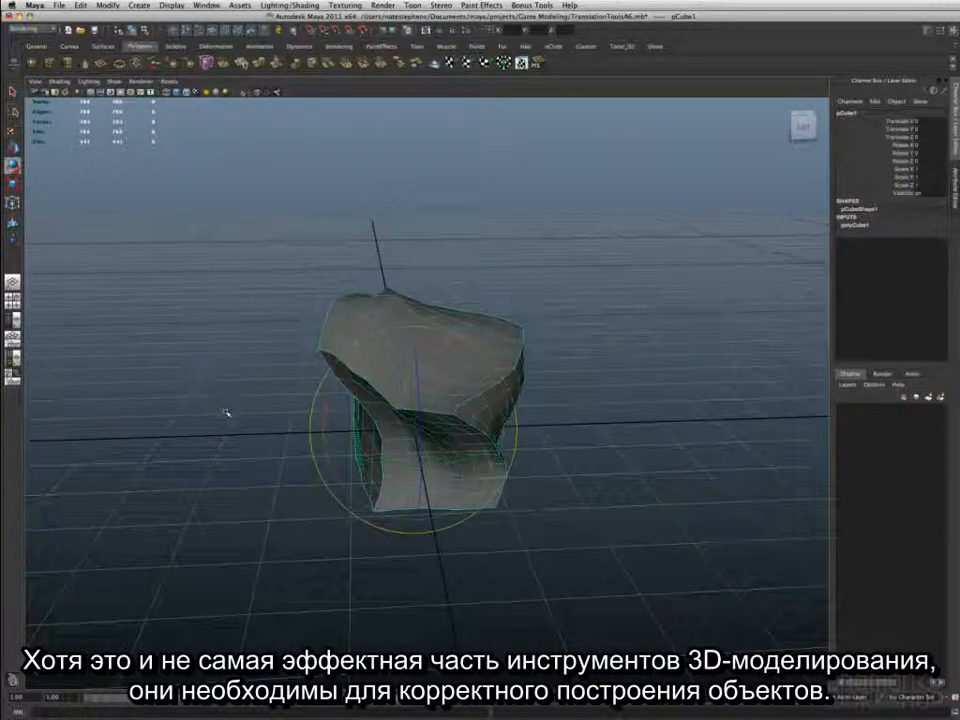
{"action": "key", "text": "r"}
{"action": "key", "text": "w"}
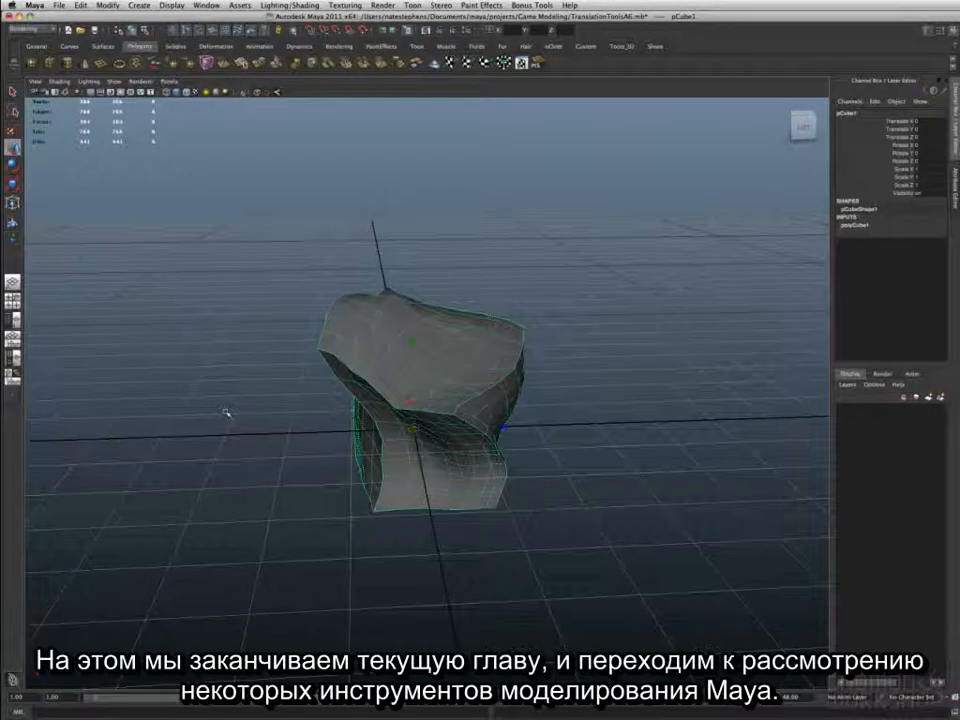